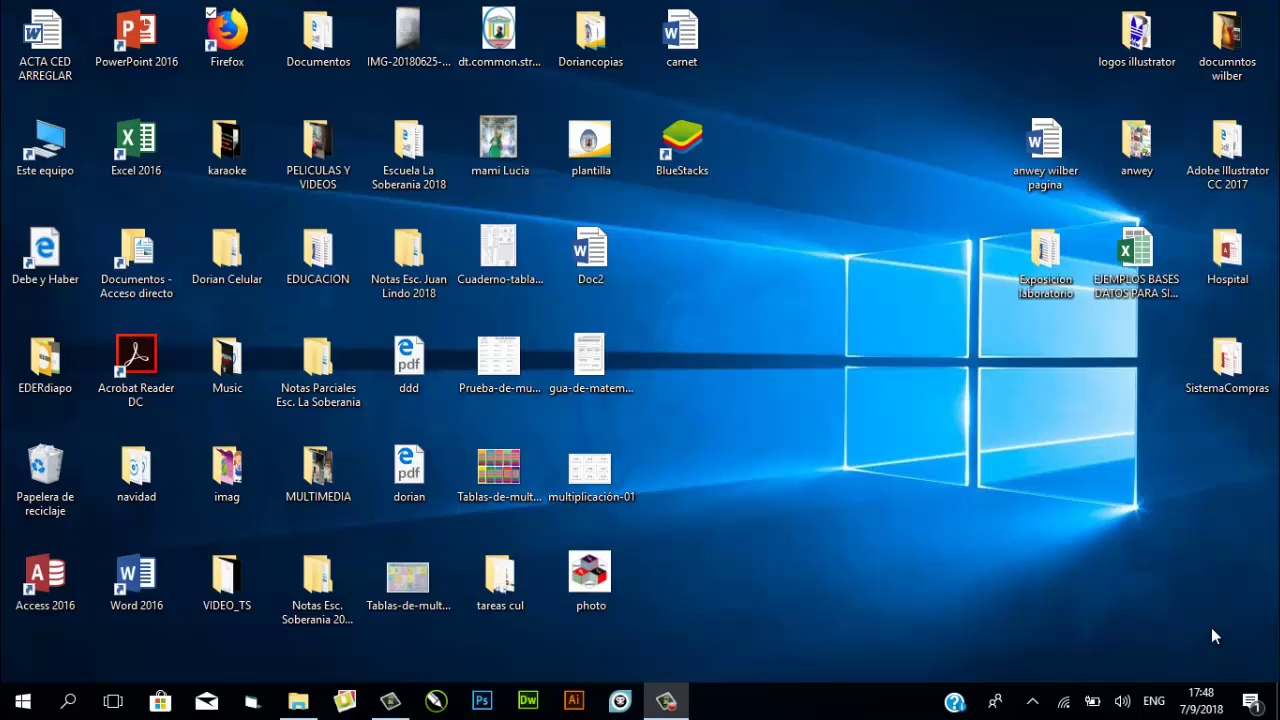
Step: Open Firefox, go to blogger.com and start creating a blog
click(245, 42)
double_click(245, 42)
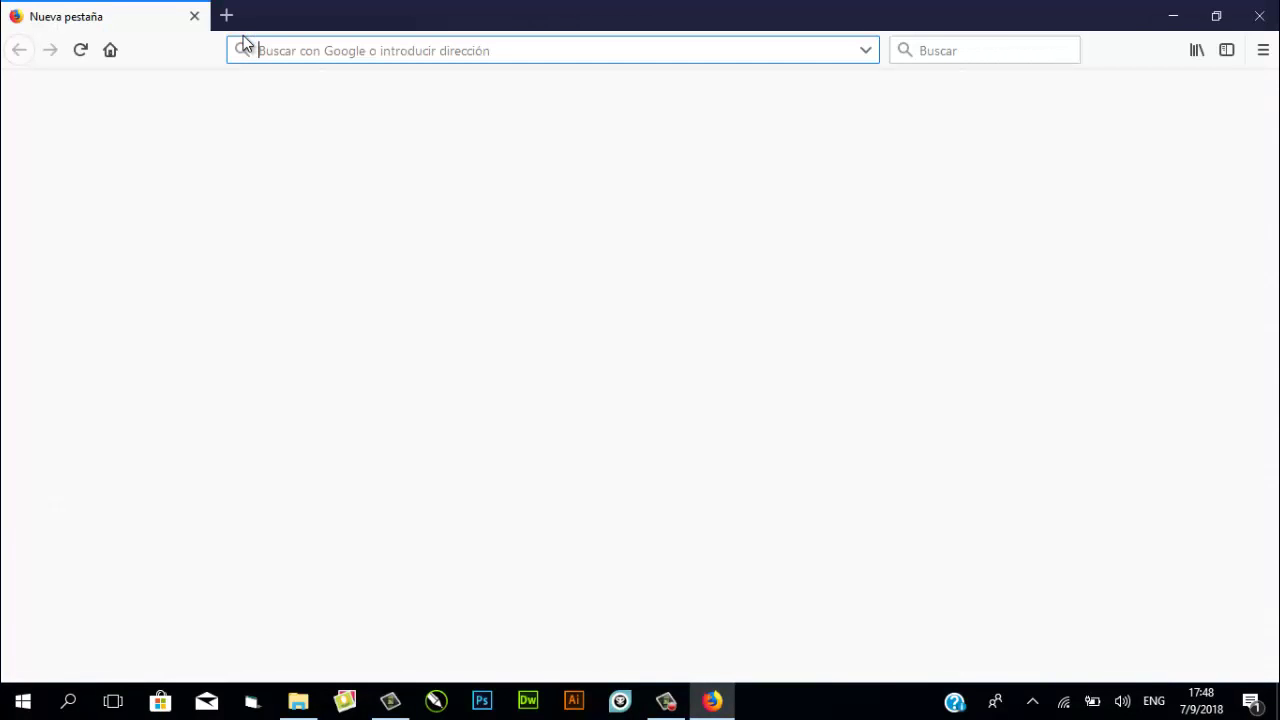
text(blog)
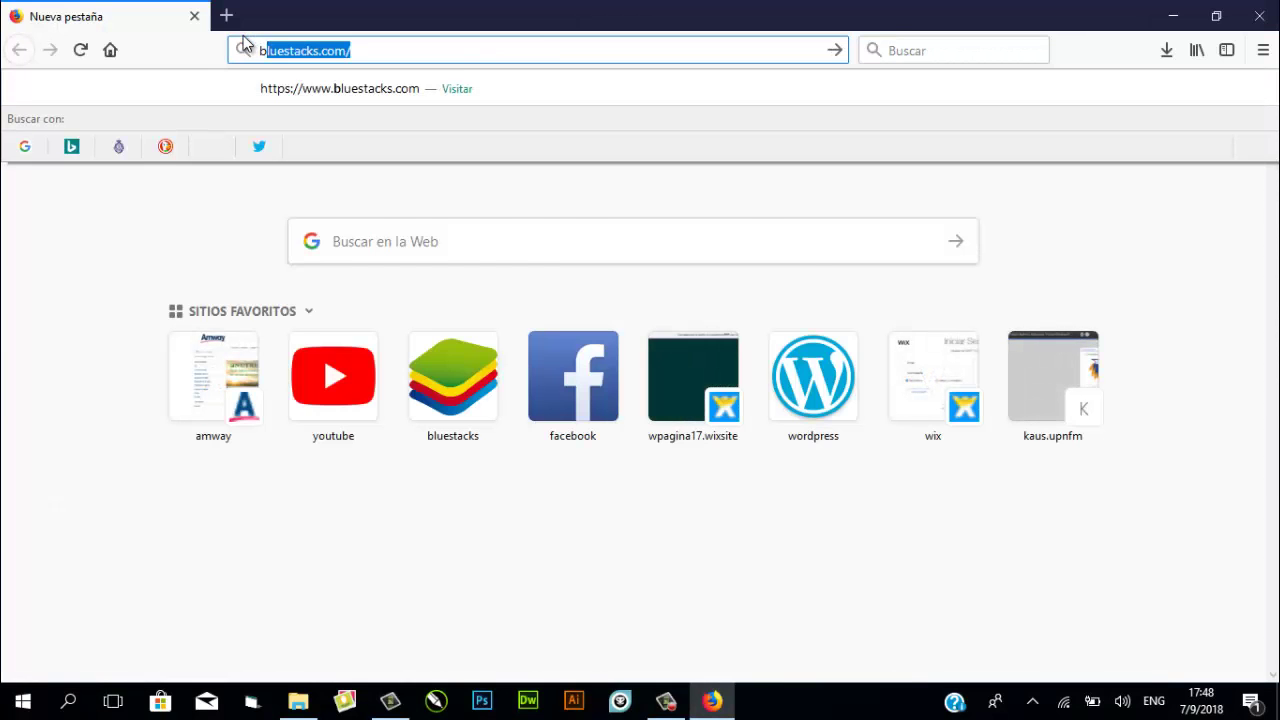
text(ger)
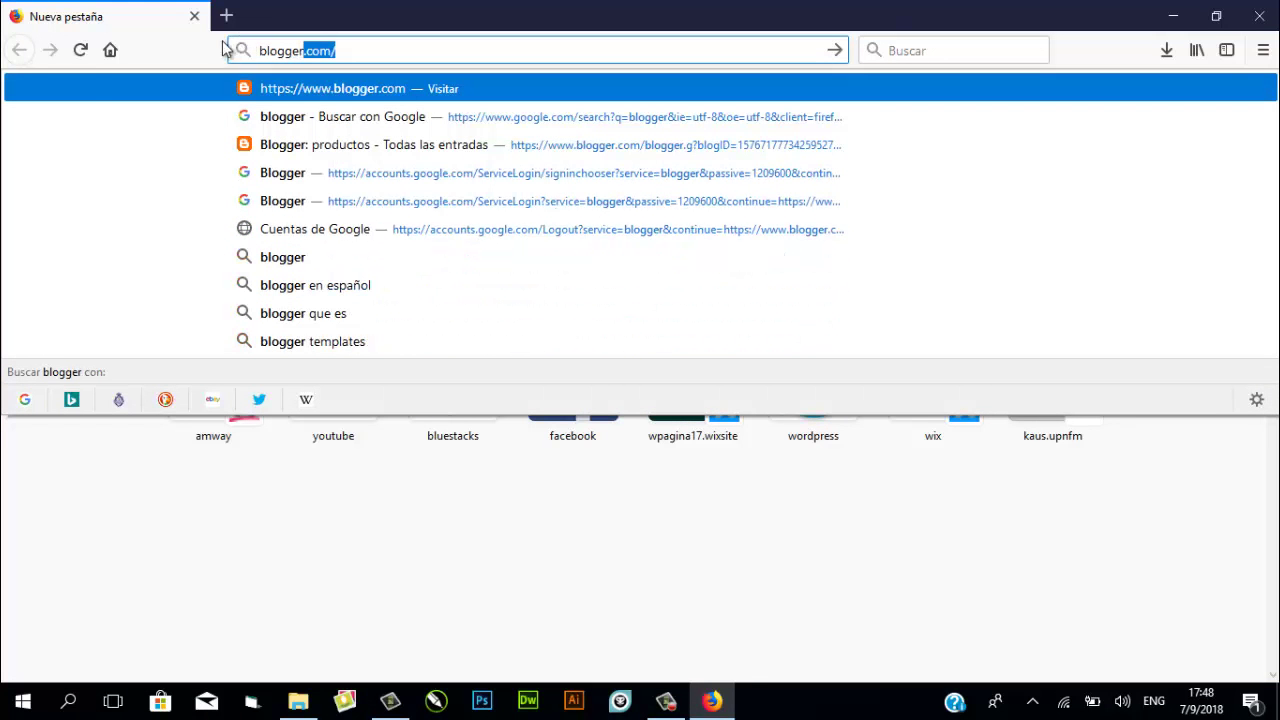
key(Return)
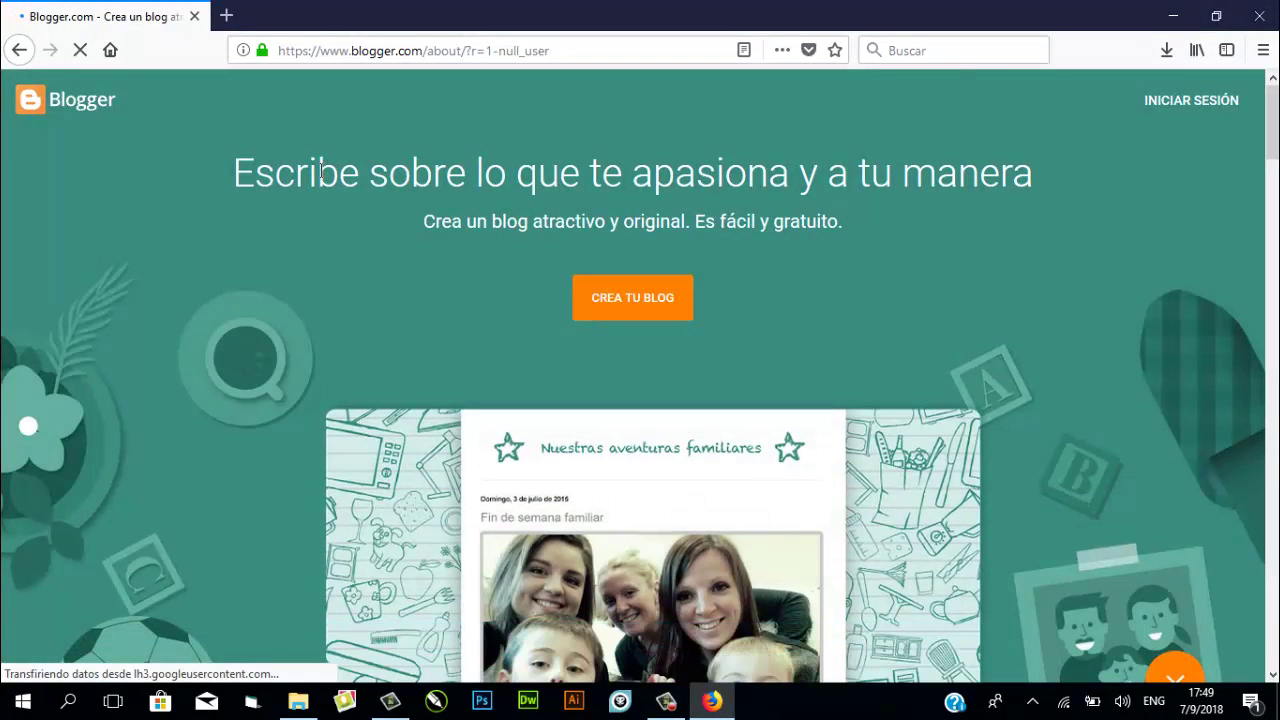
click(674, 305)
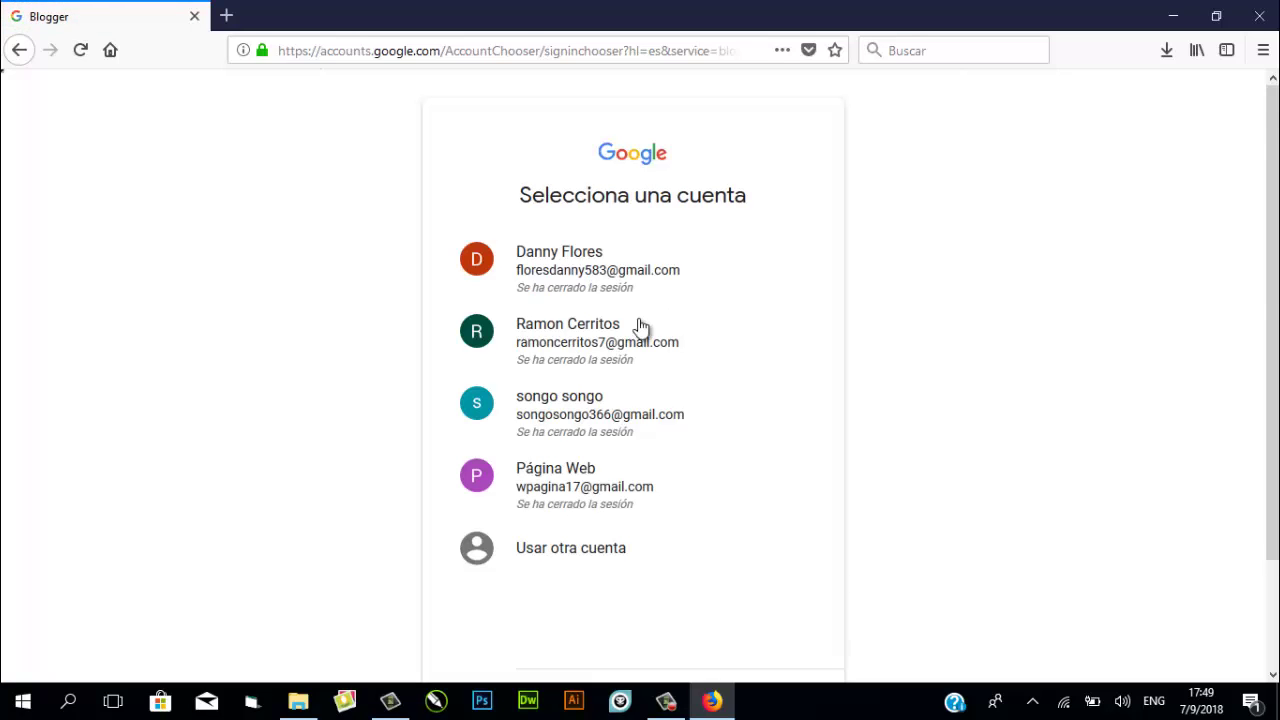
click(551, 402)
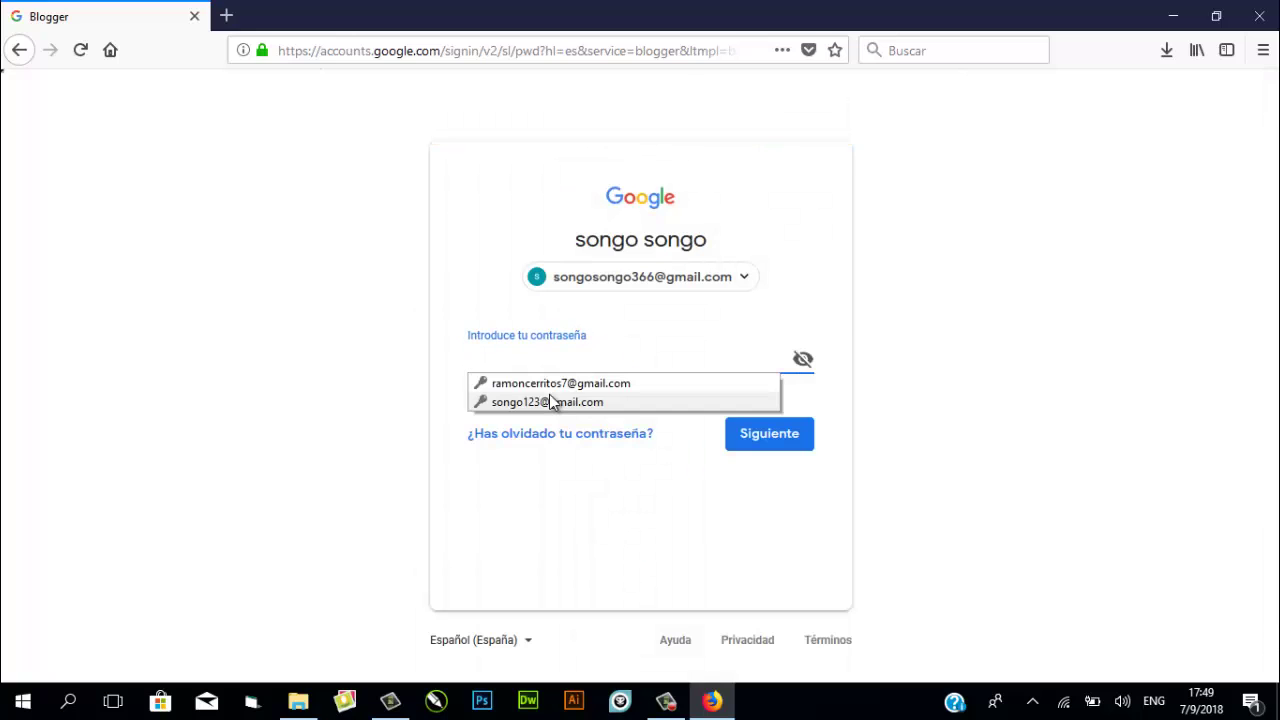
click(511, 468)
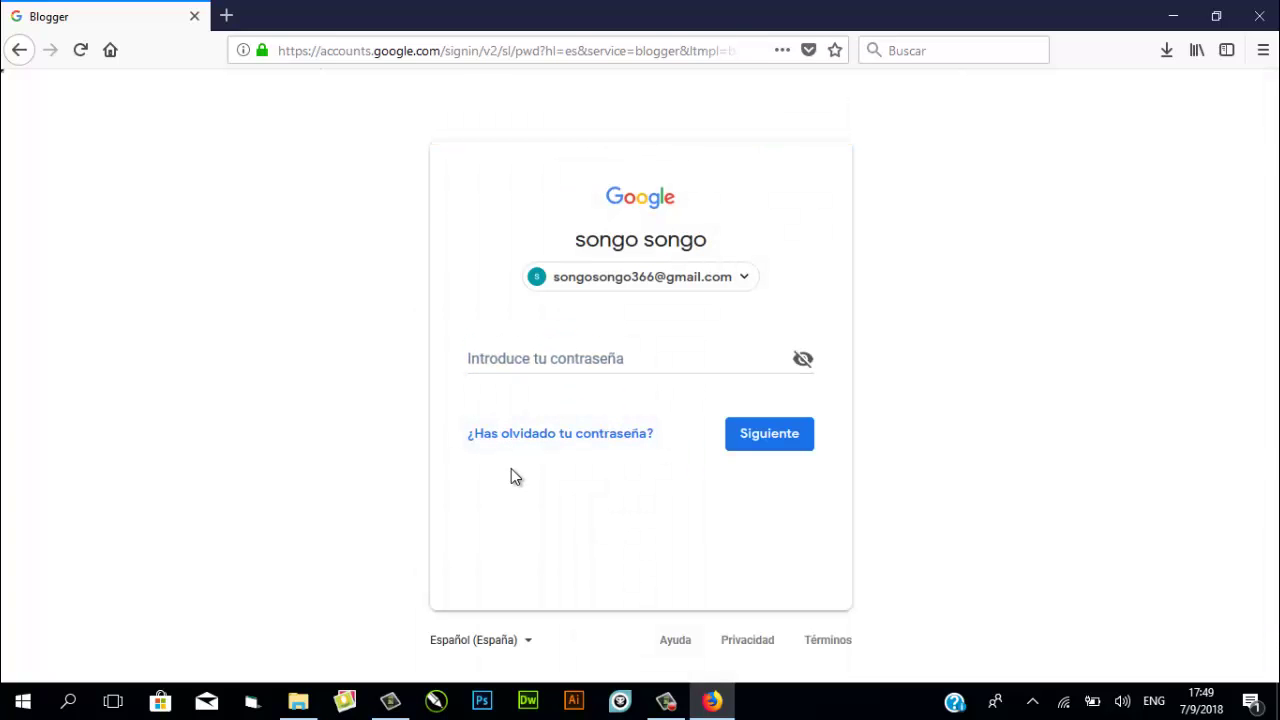
click(524, 362)
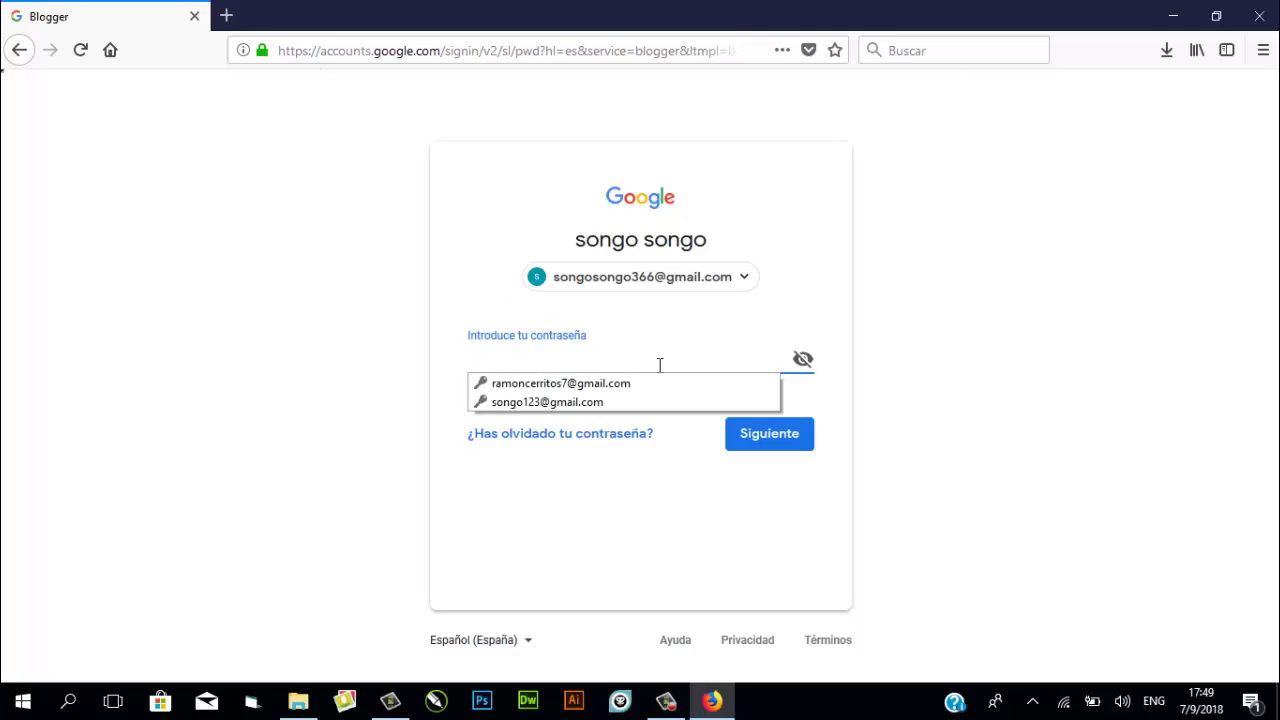
click(28, 50)
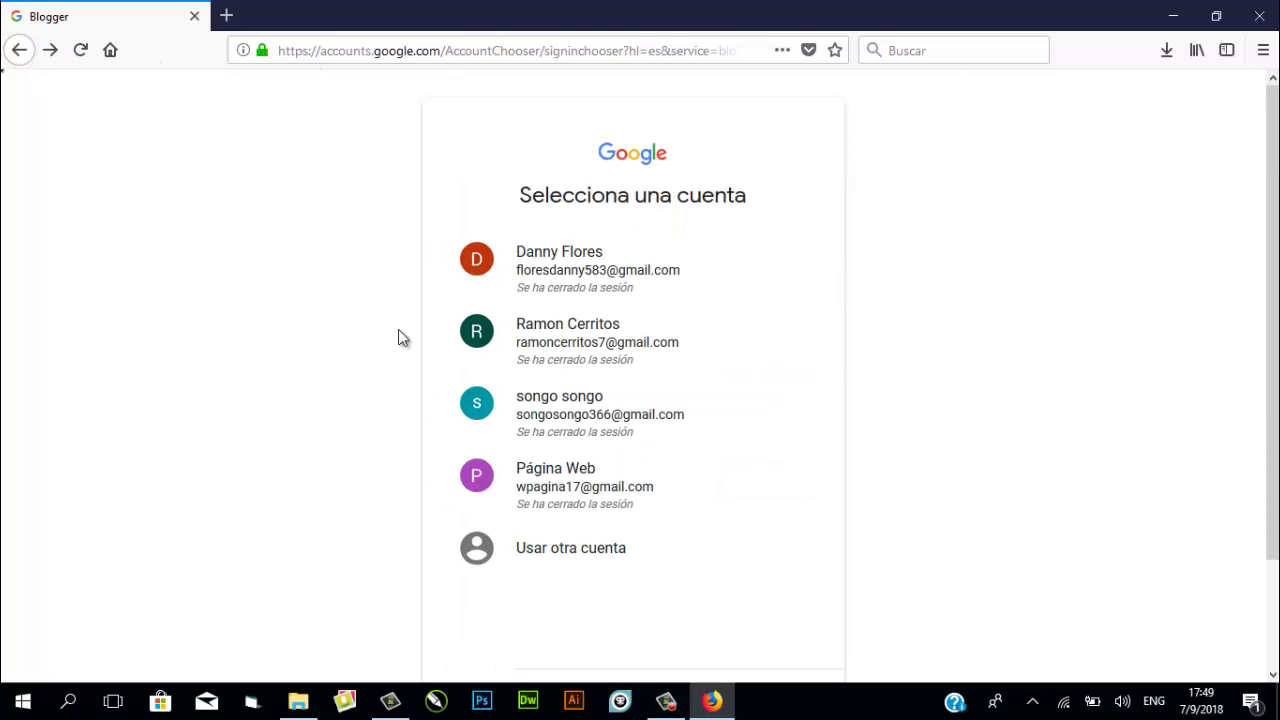
Step: Sign in with the last listed Google account by entering its password, decline saving the login, and accept the existing recovery options
click(555, 481)
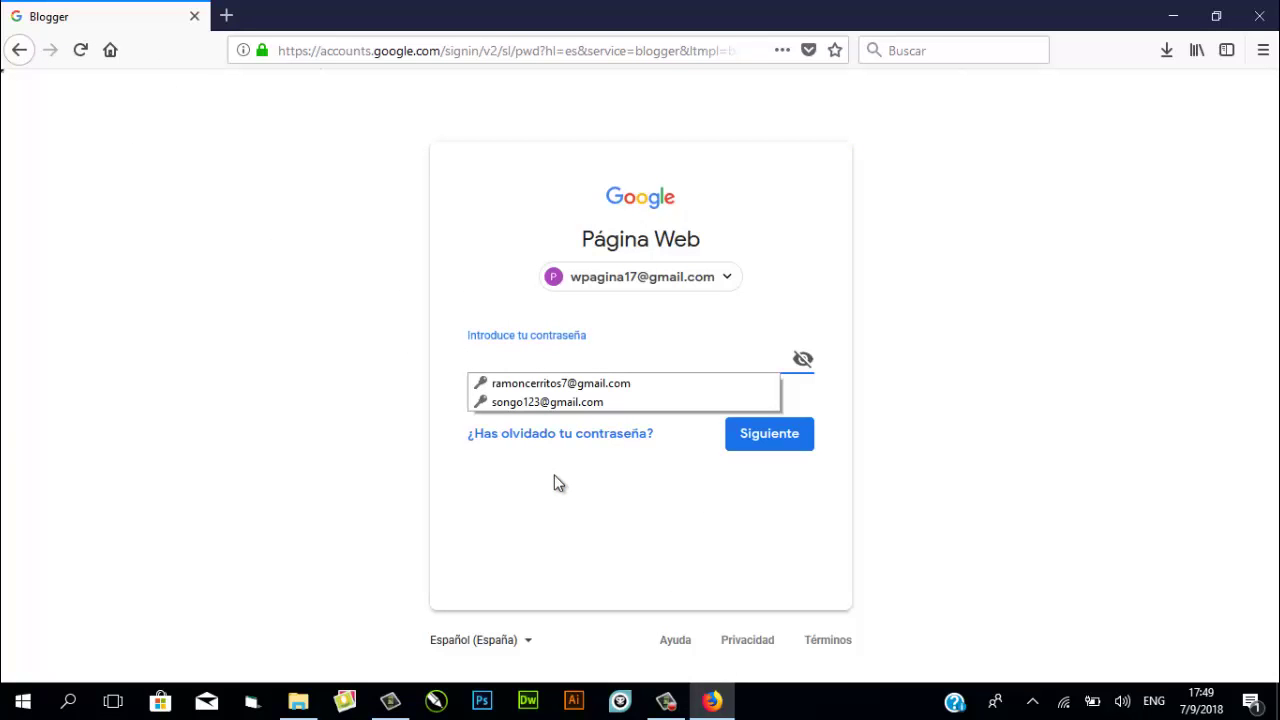
click(665, 700)
click(1181, 646)
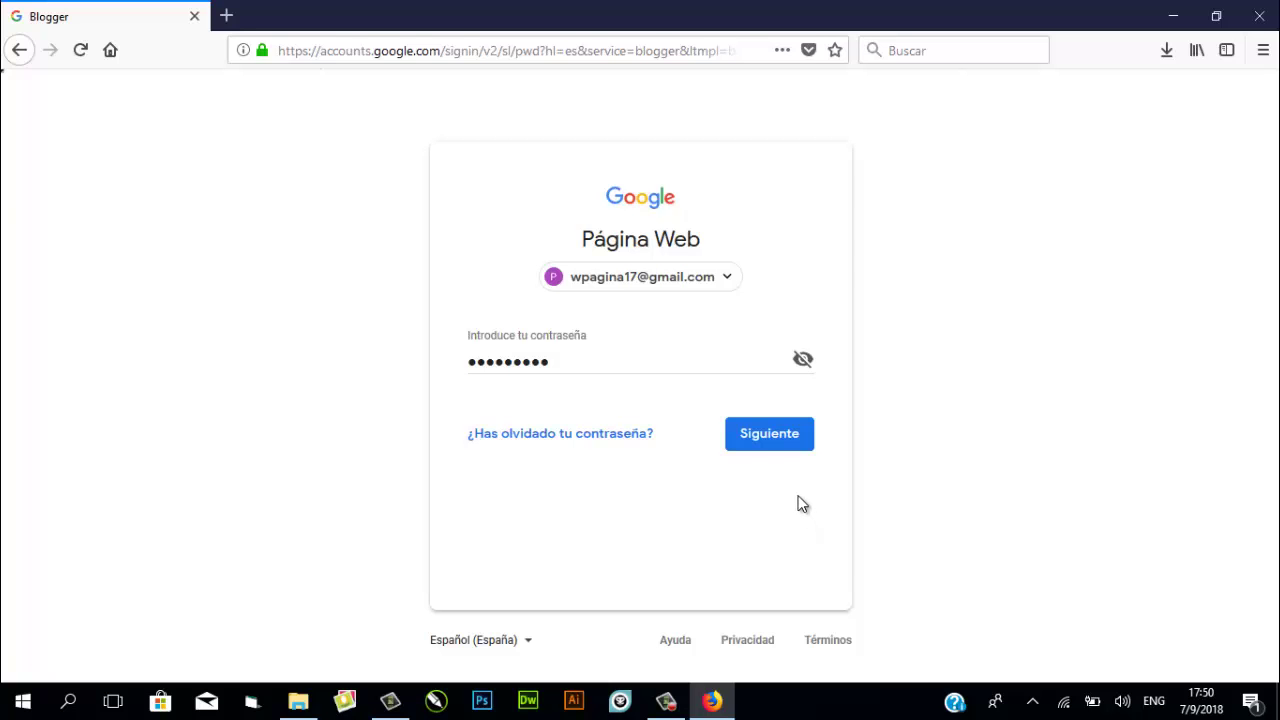
click(771, 446)
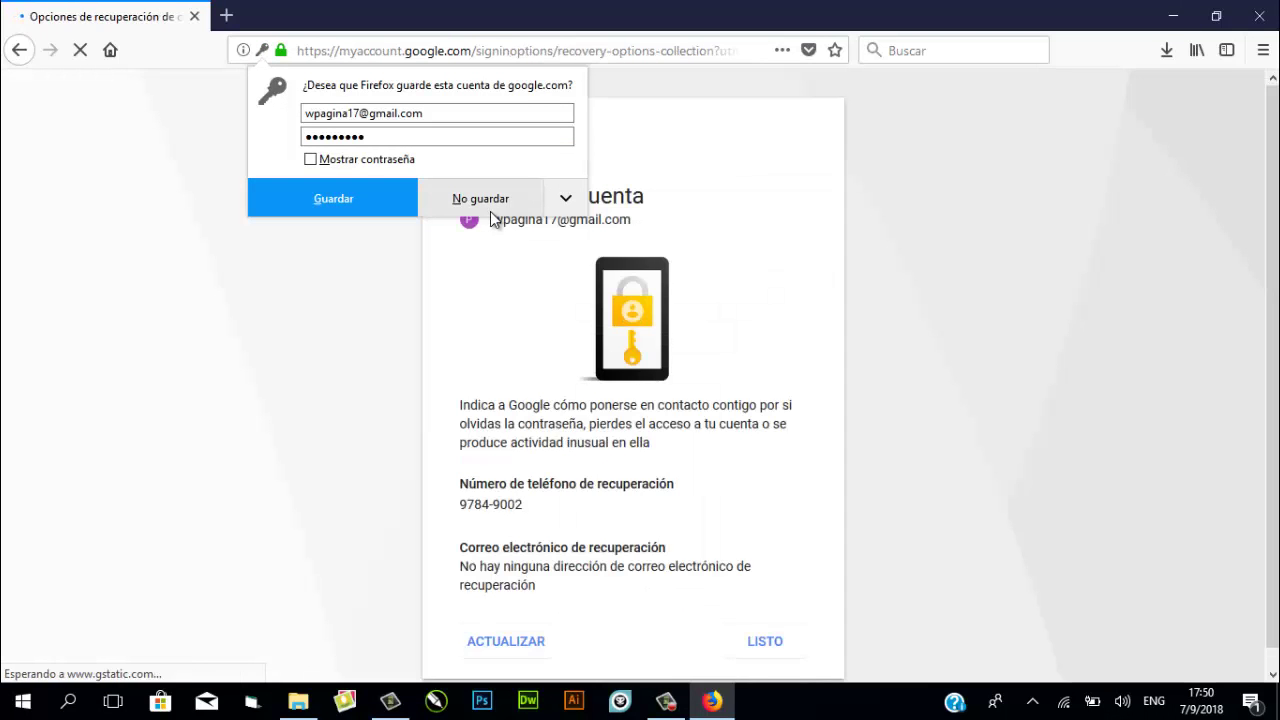
click(491, 205)
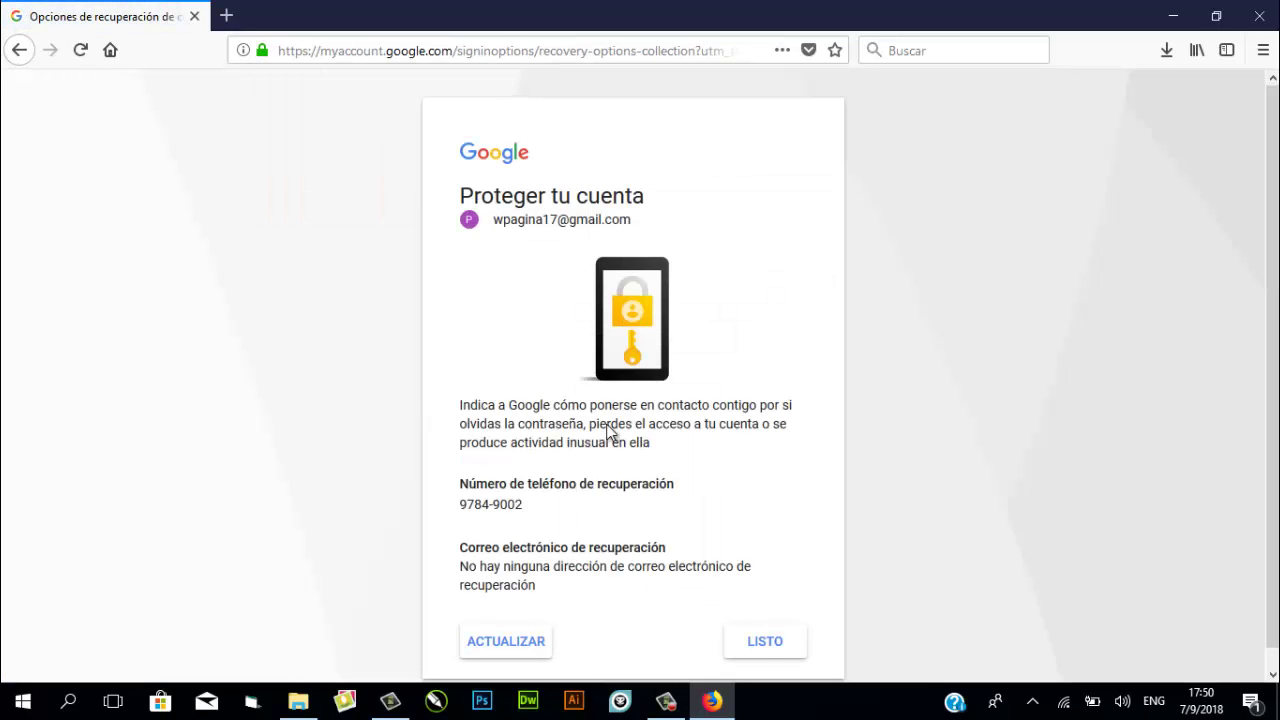
click(765, 645)
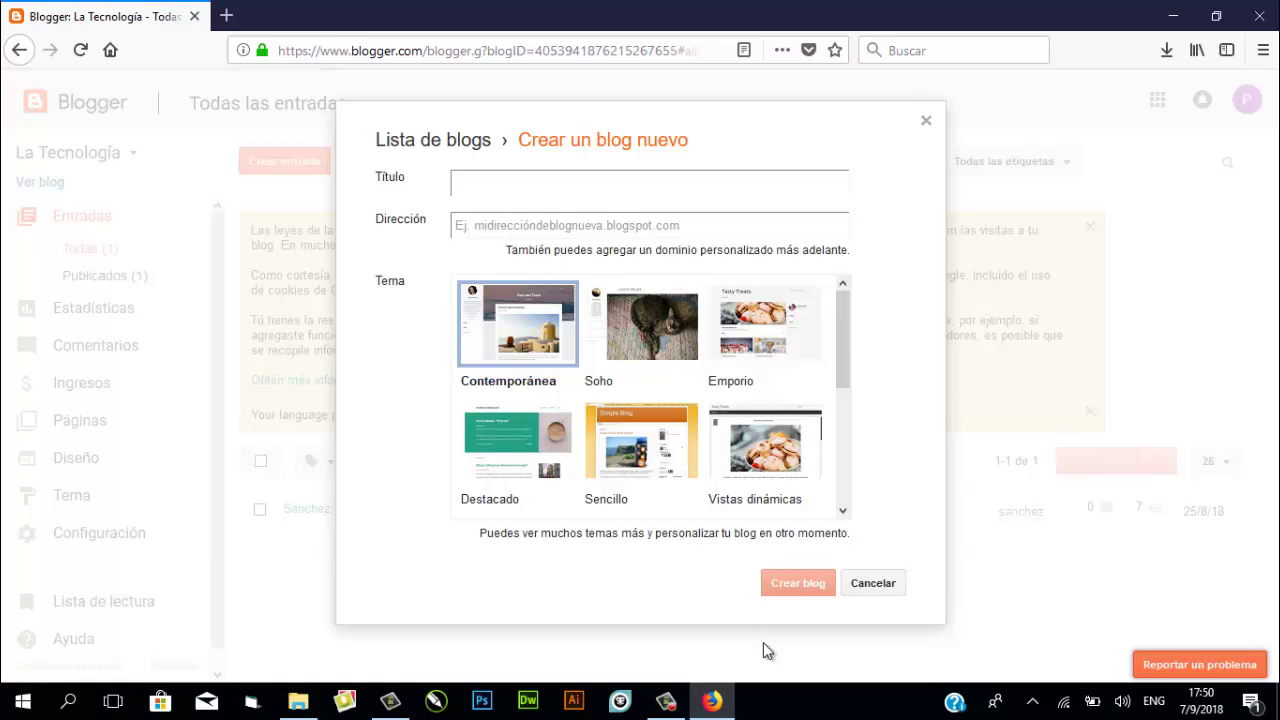
Step: Title the new blog "viajes" and enter viajesinternacionales.blogspot.com as its address
text(viajes)
click(526, 226)
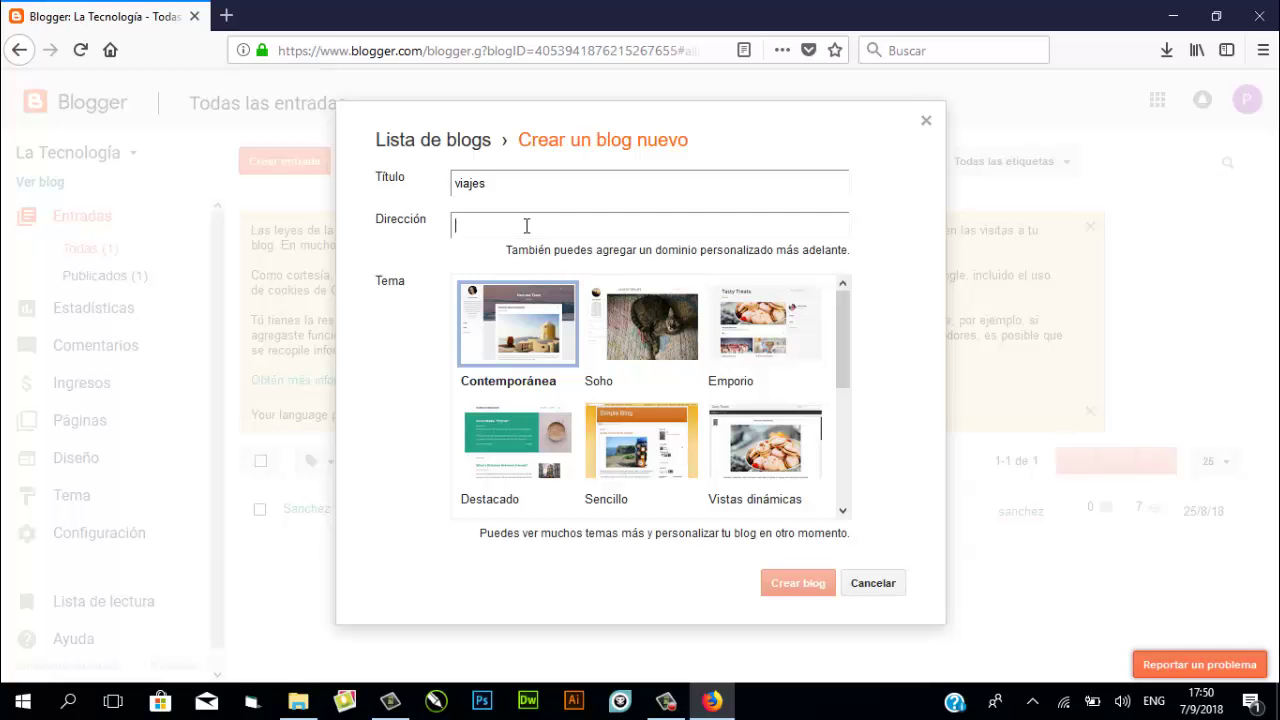
click(526, 226)
text(v)
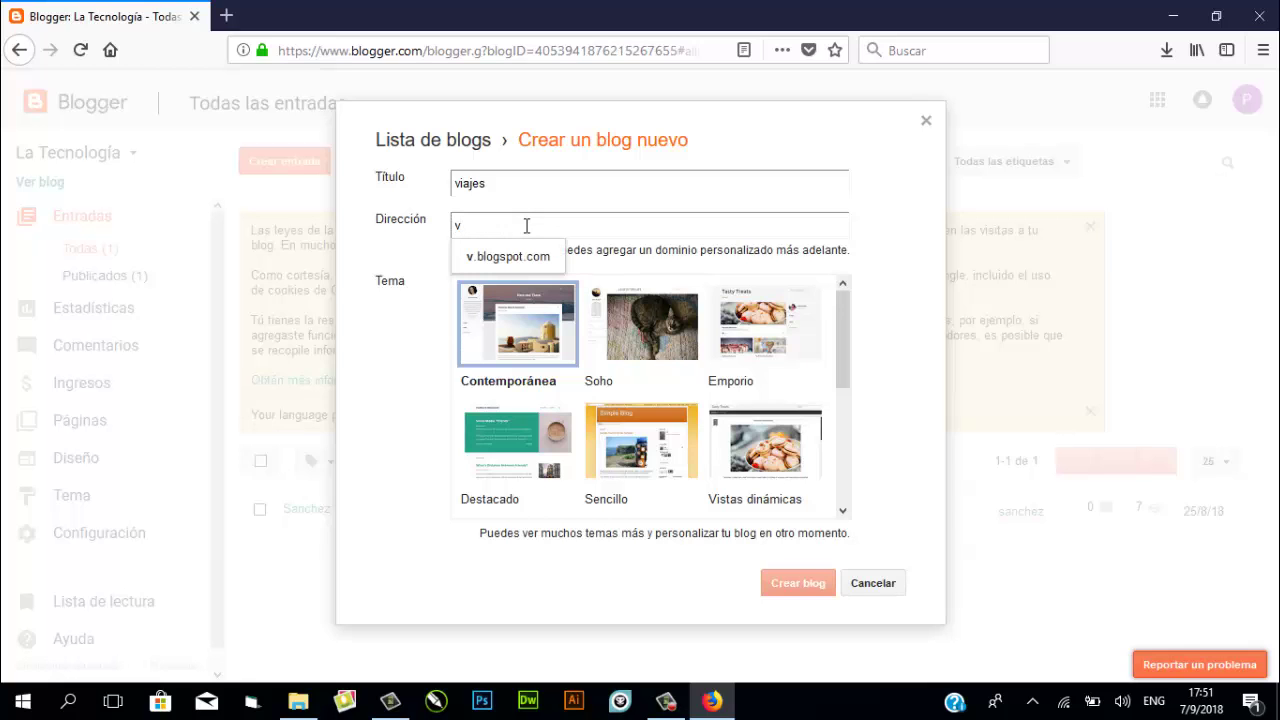
text(iajes)
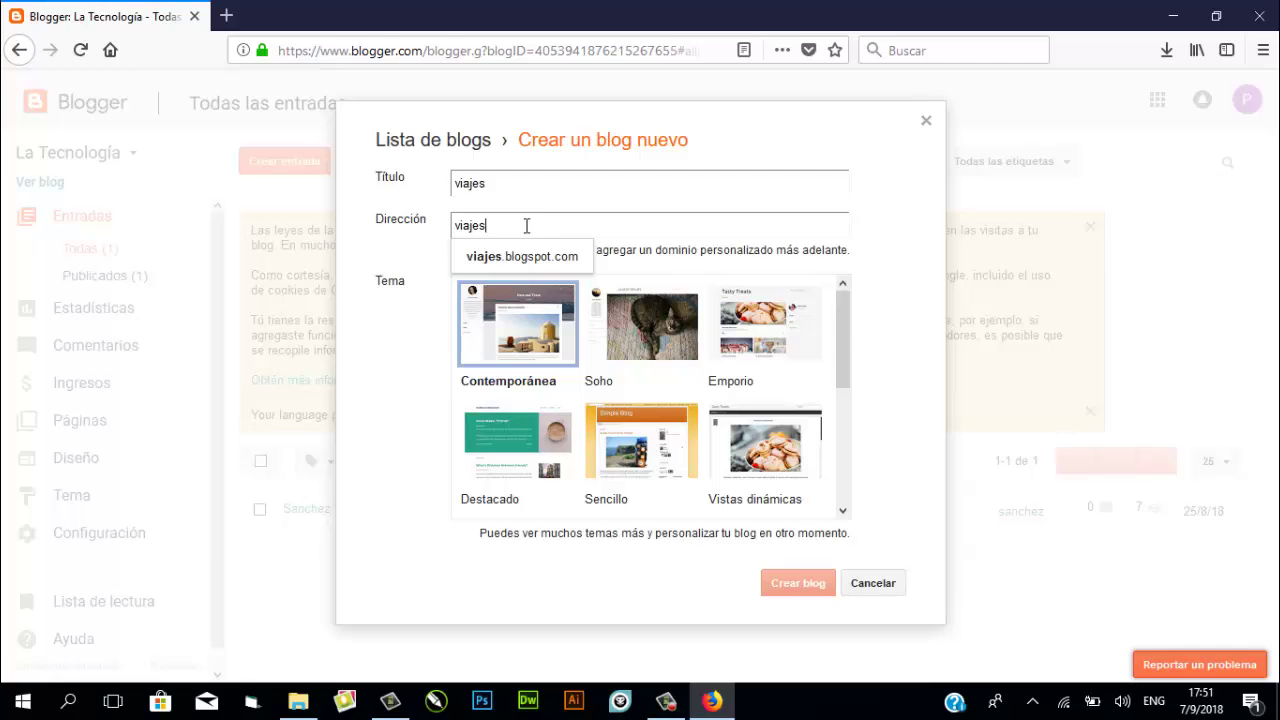
text(intern)
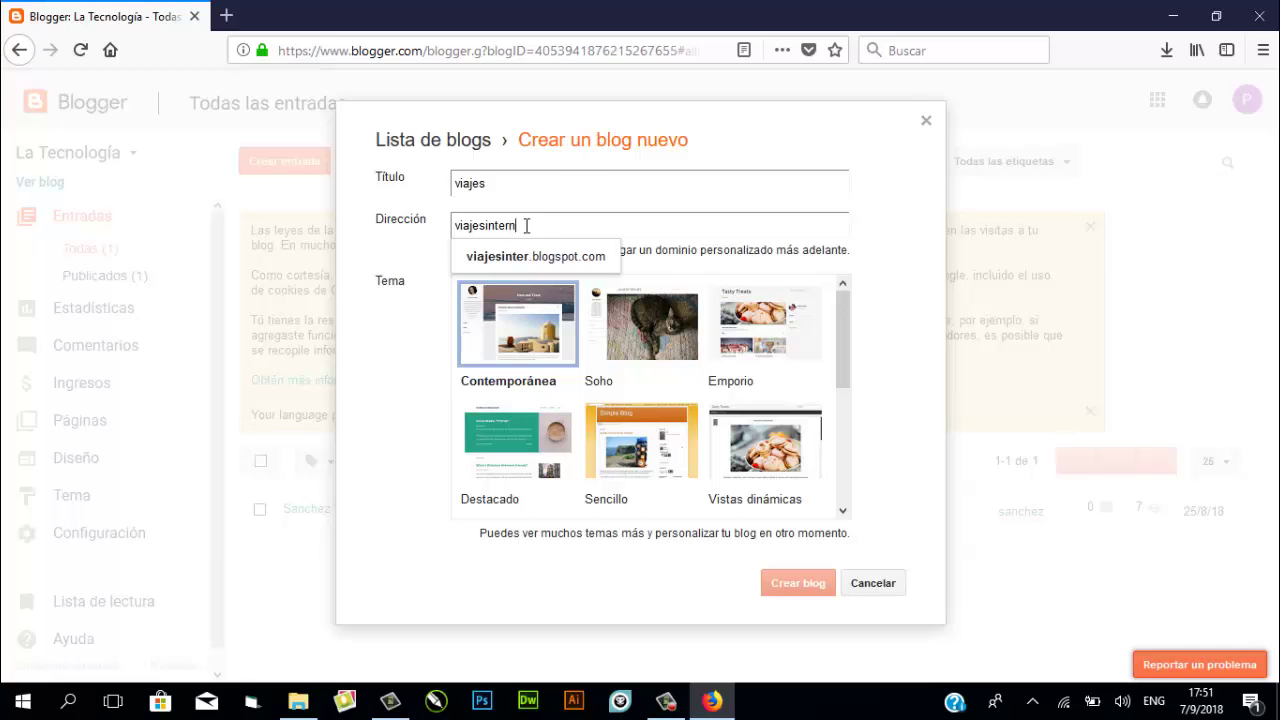
text(acionales)
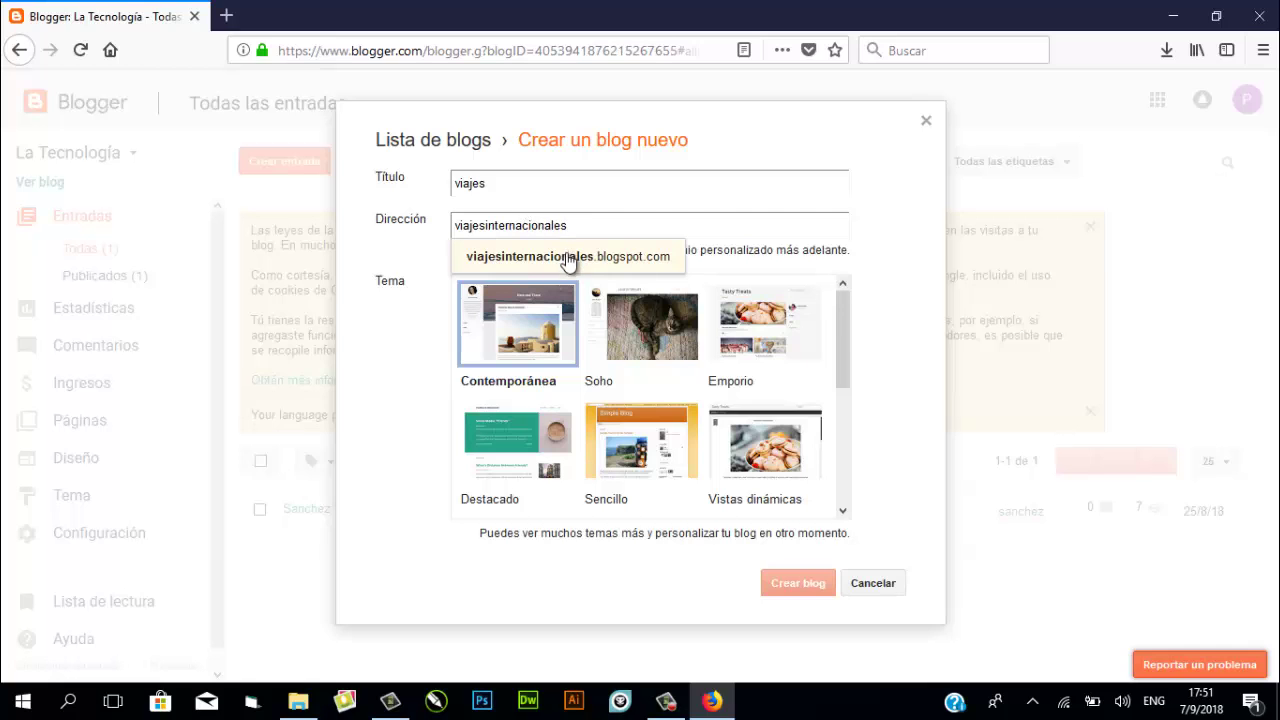
click(553, 257)
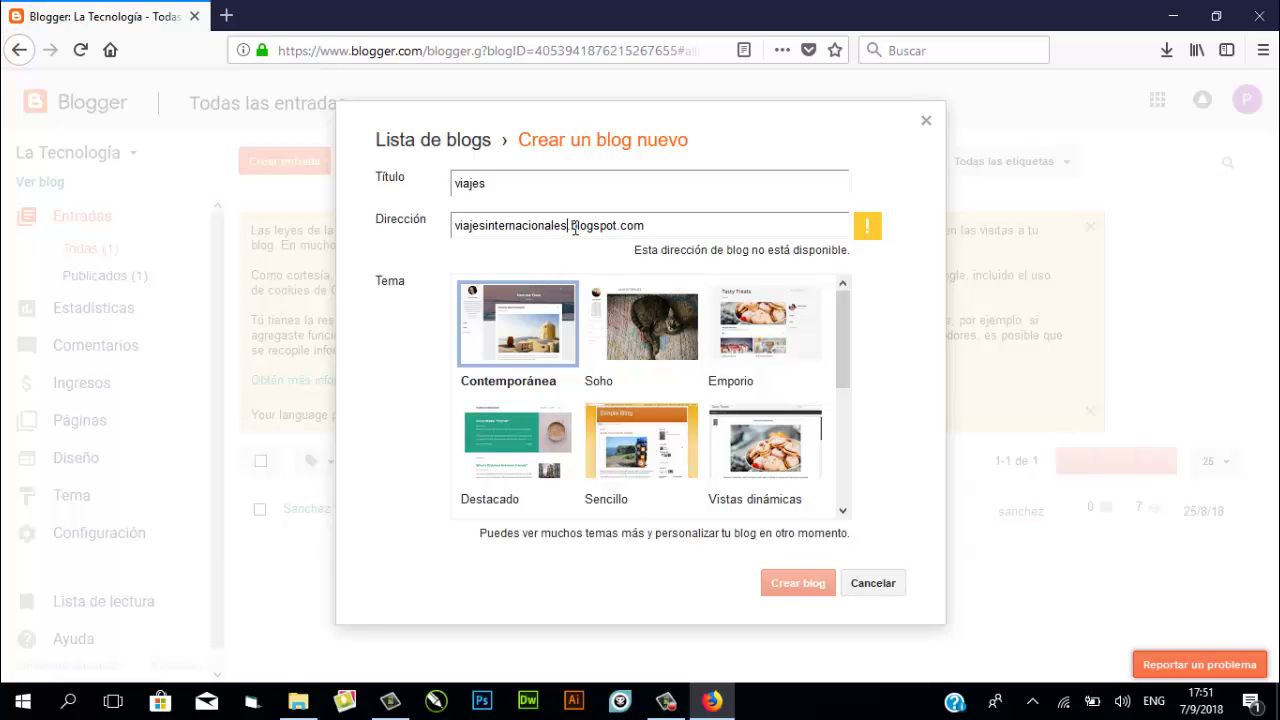
Step: Change the blog address to viajesinternacionaleshn.blogspot.com
click(574, 229)
text(hn)
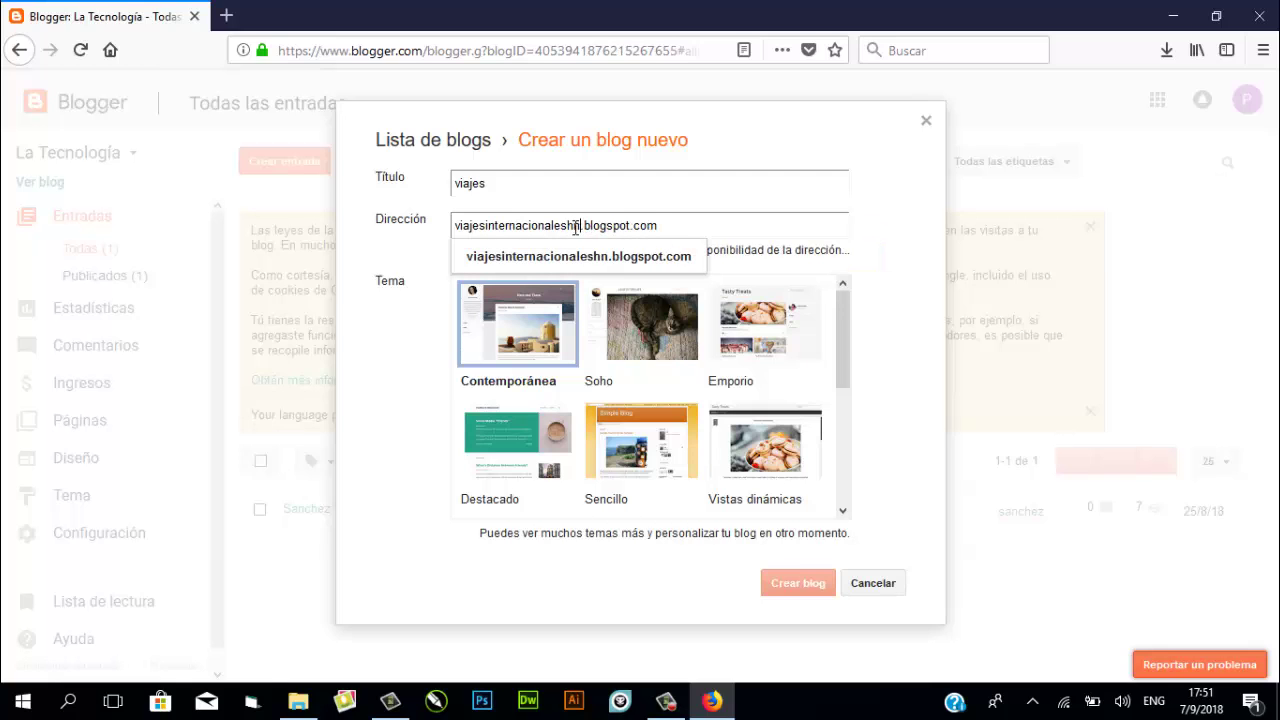
click(581, 256)
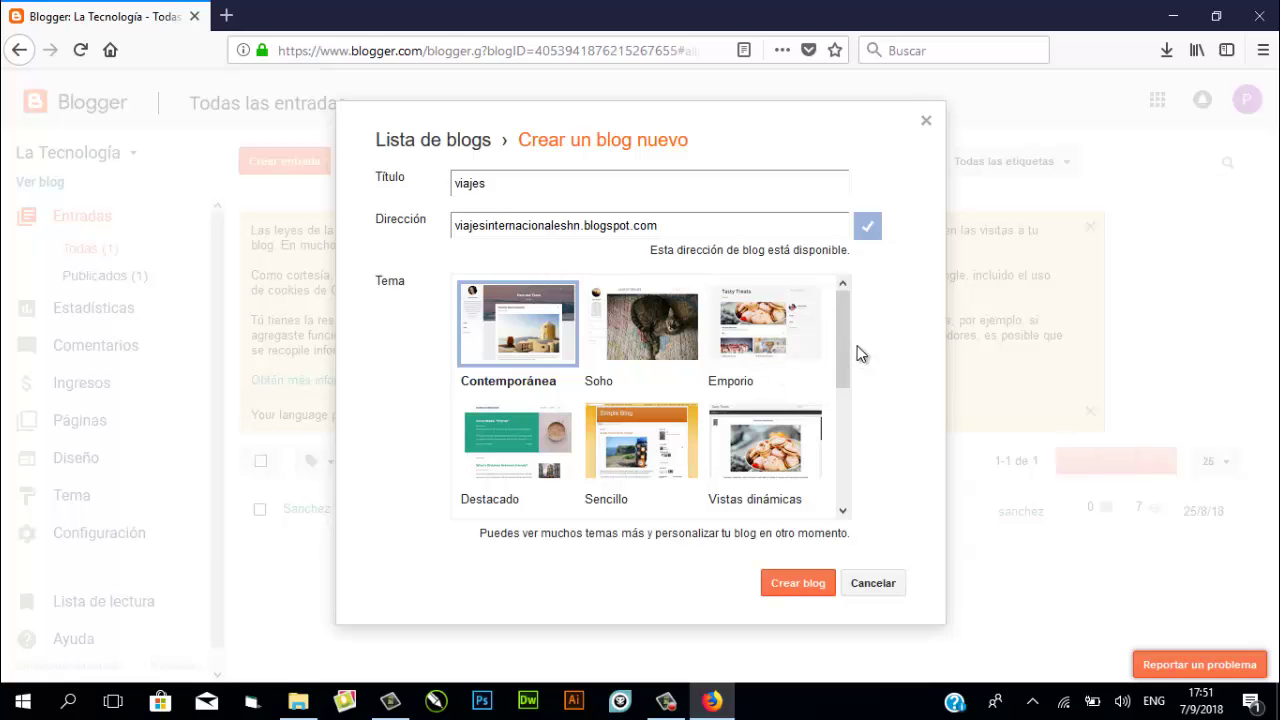
Step: Choose the Viajes theme for the new blog and create it
drag(841, 345, 814, 349)
drag(848, 351, 842, 462)
click(655, 477)
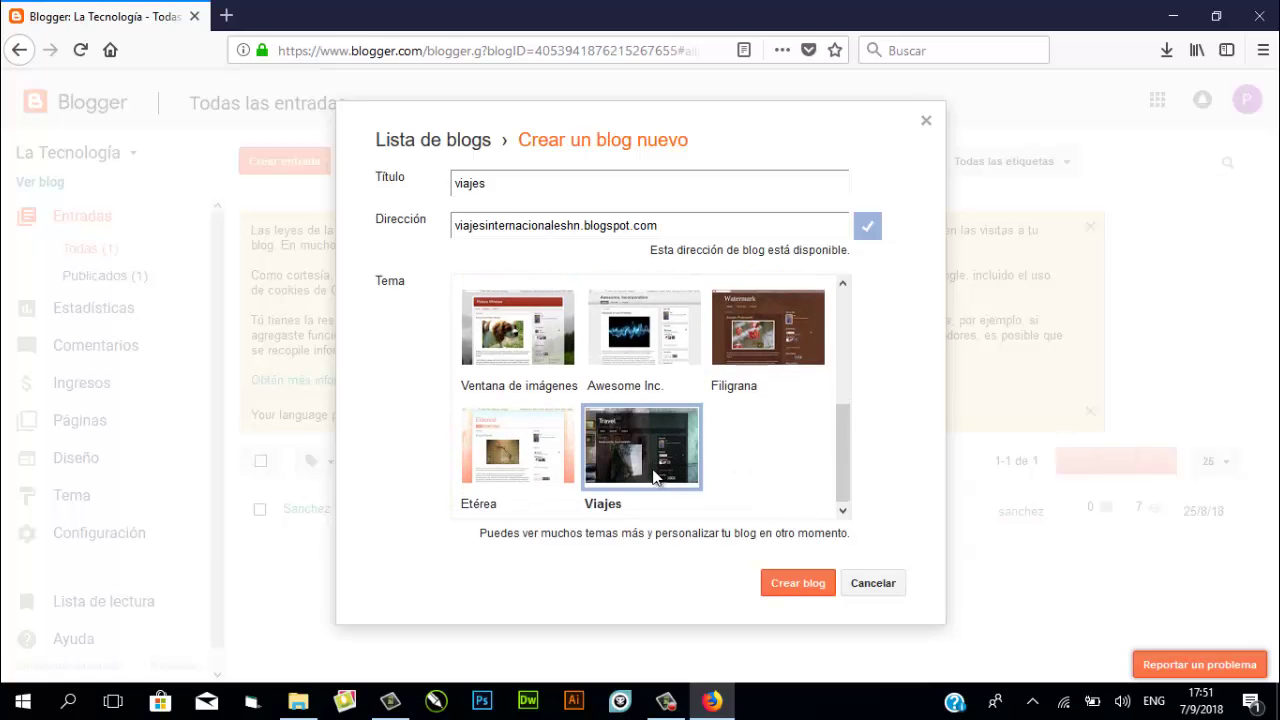
click(790, 588)
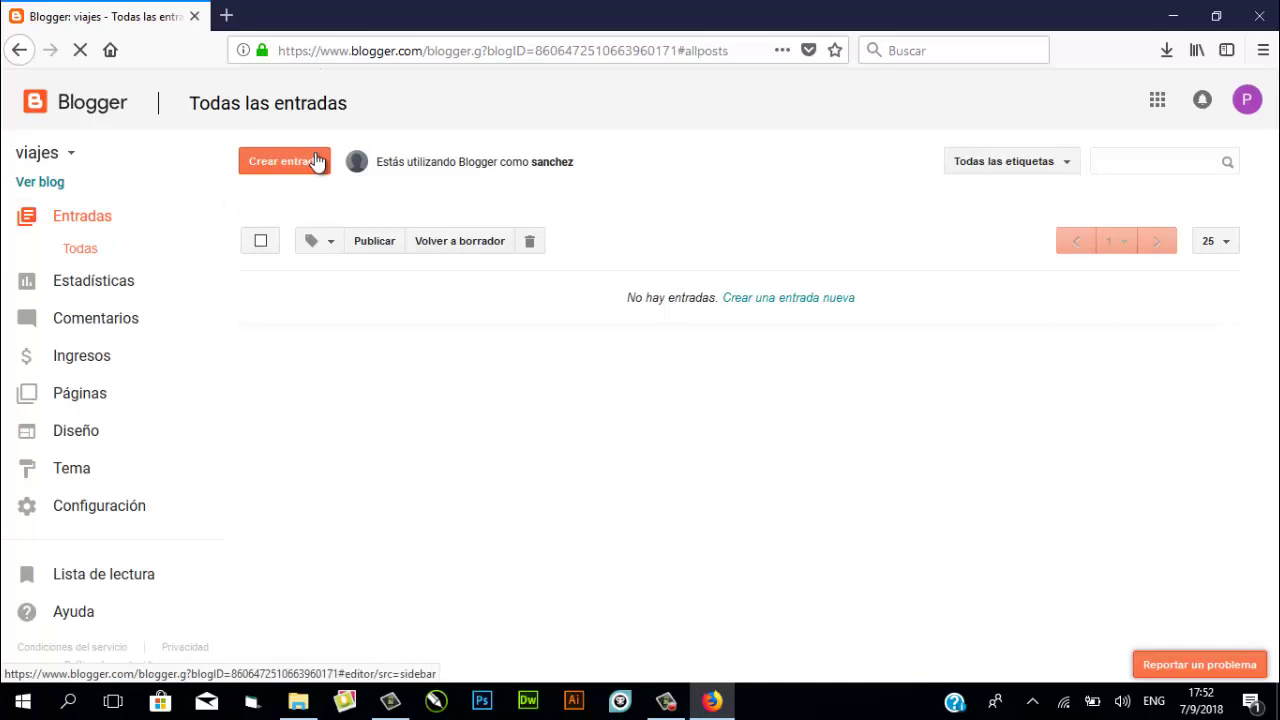
Step: Select the viajes blog, create a draft entry titled "viajes" with an empty body, and return to the entry list
click(71, 160)
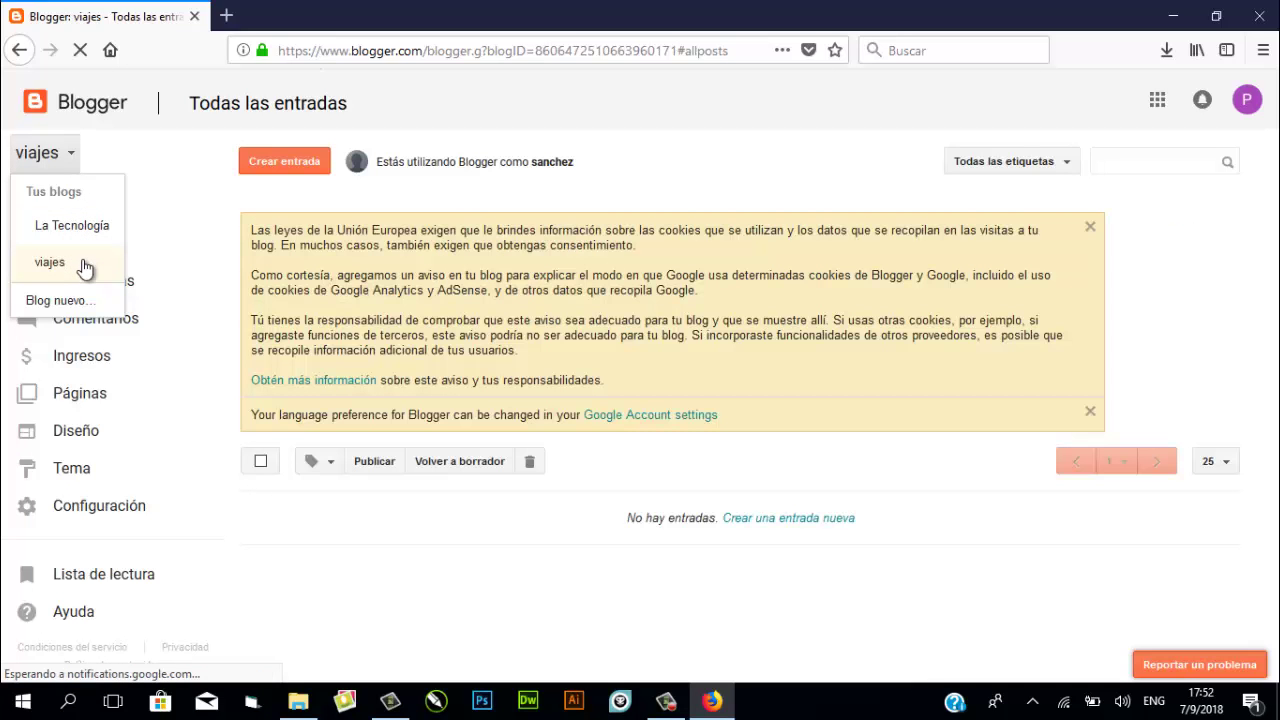
click(86, 270)
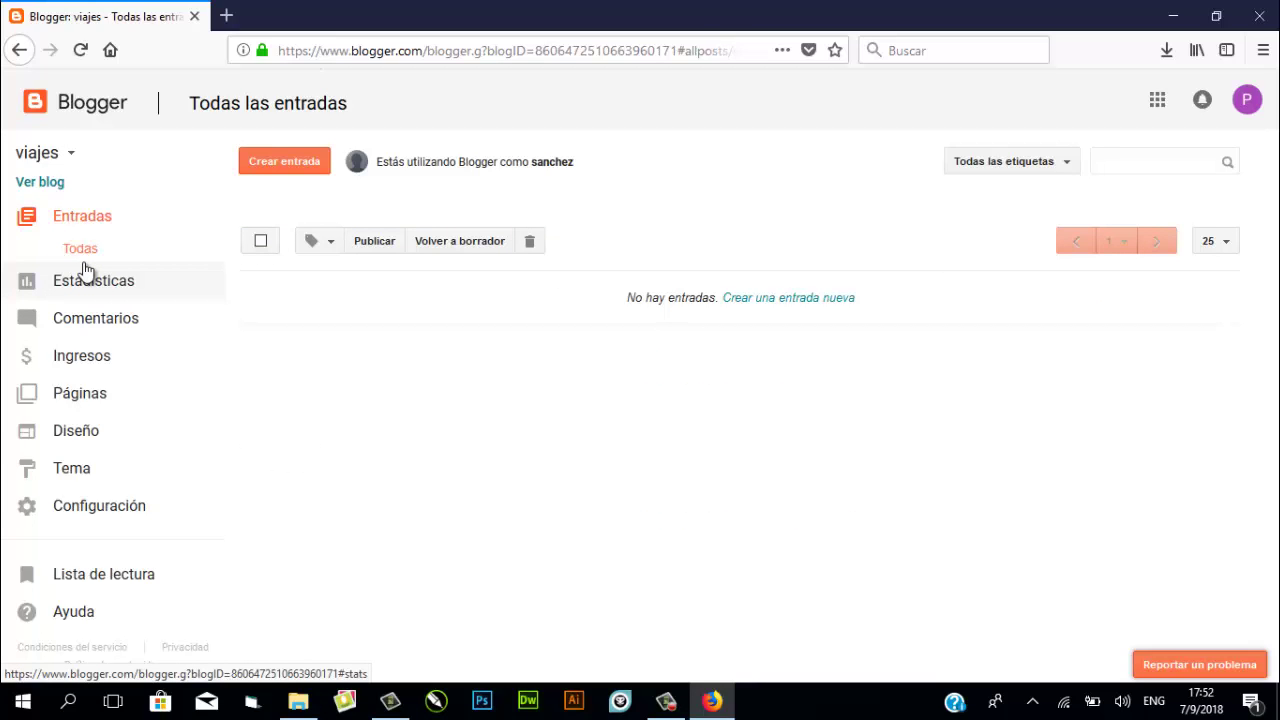
click(285, 168)
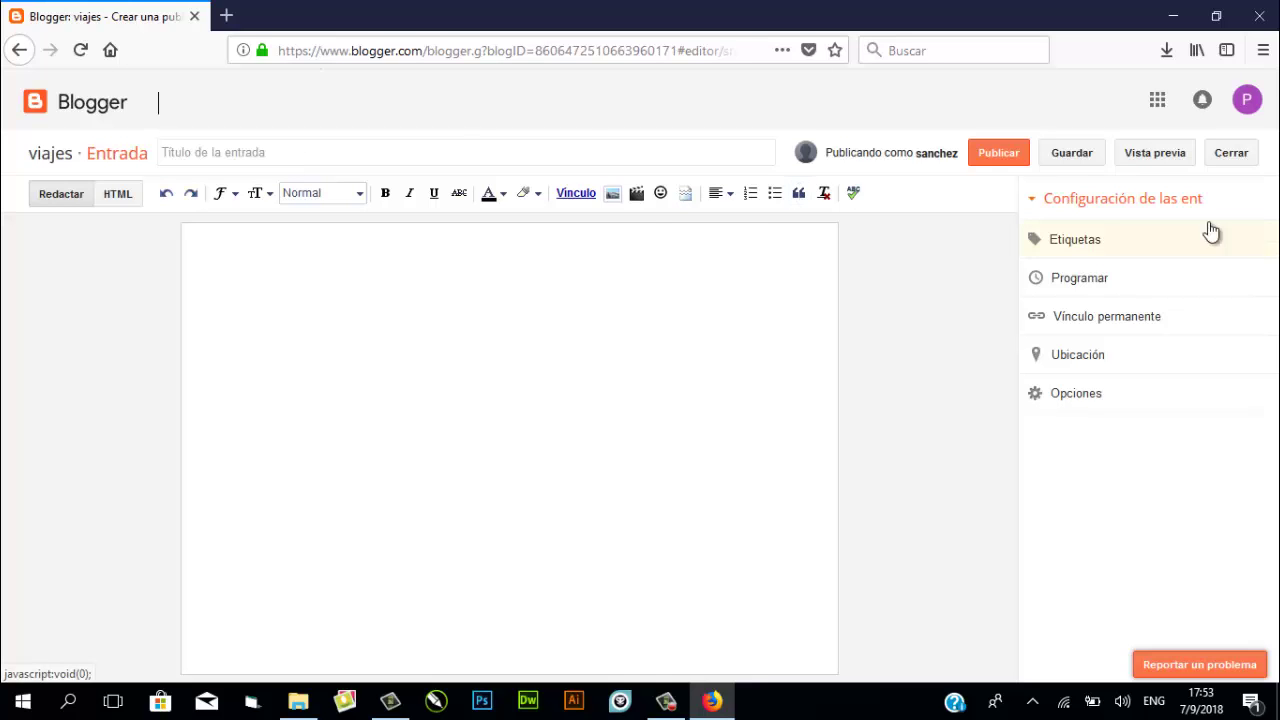
click(422, 160)
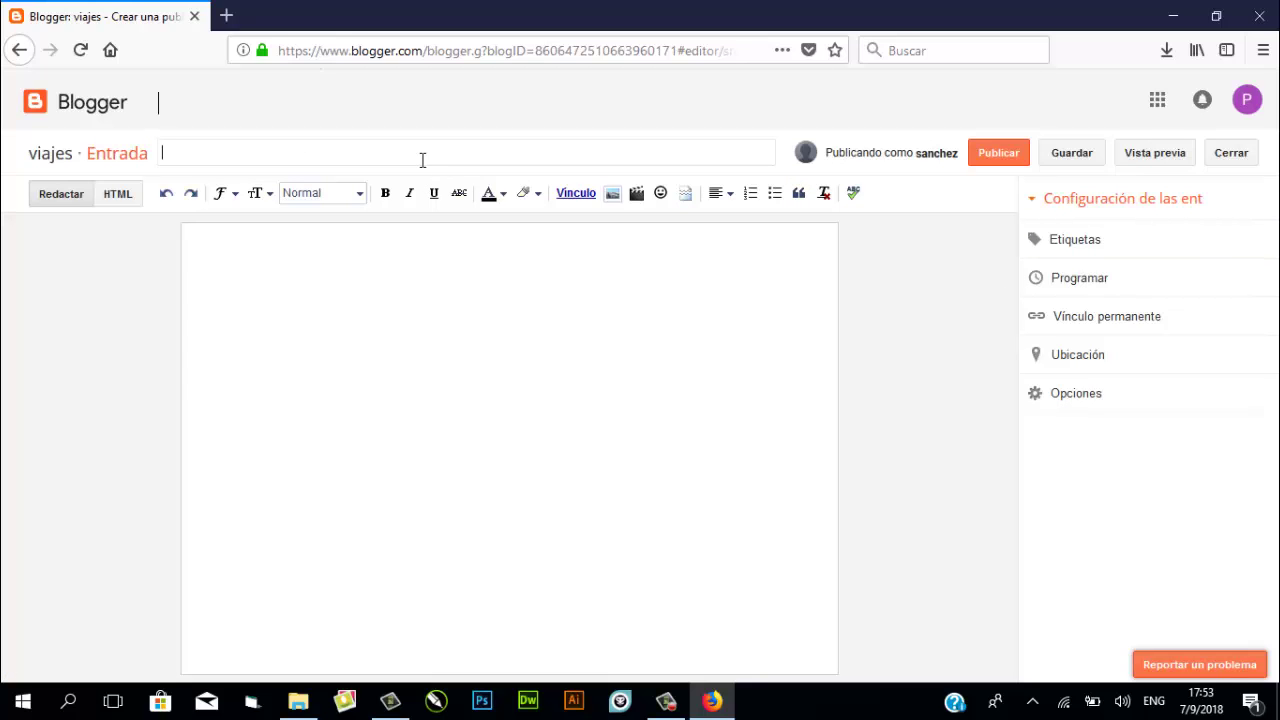
text(viajes)
click(427, 334)
click(20, 50)
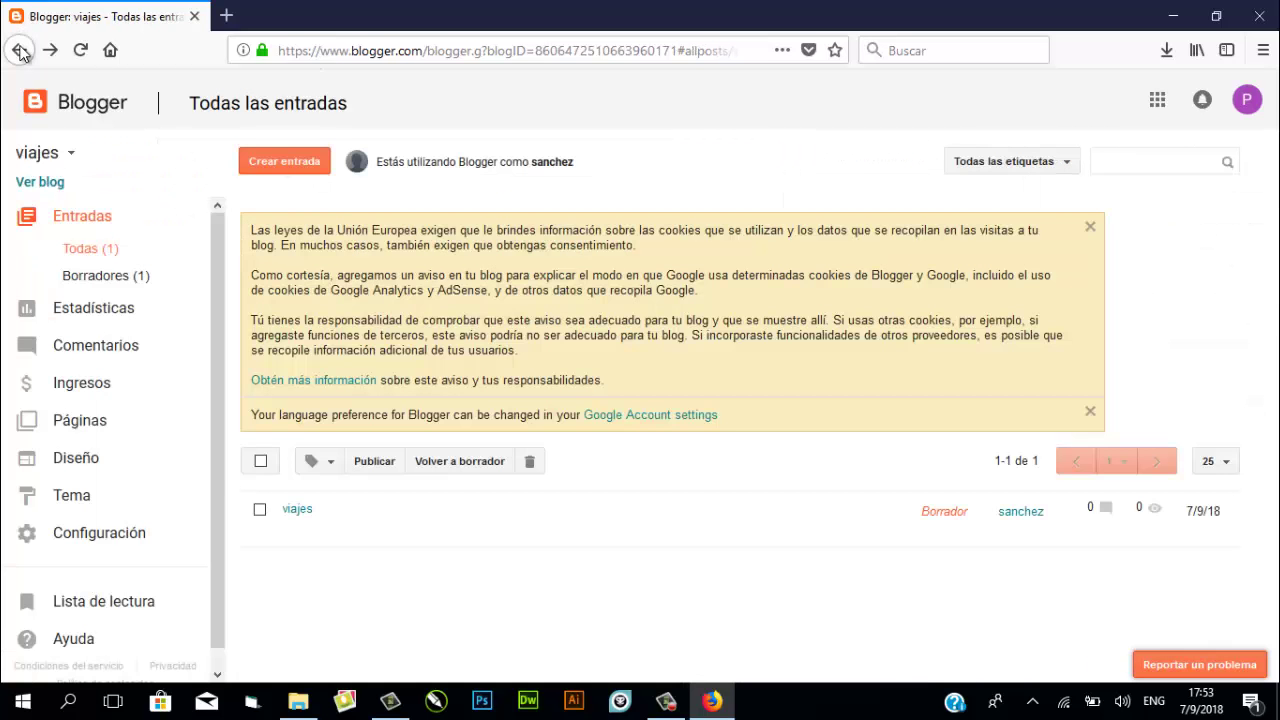
Step: Switch to the La Tecnología blog, start a blank untitled entry, and go back to the entry list
click(62, 152)
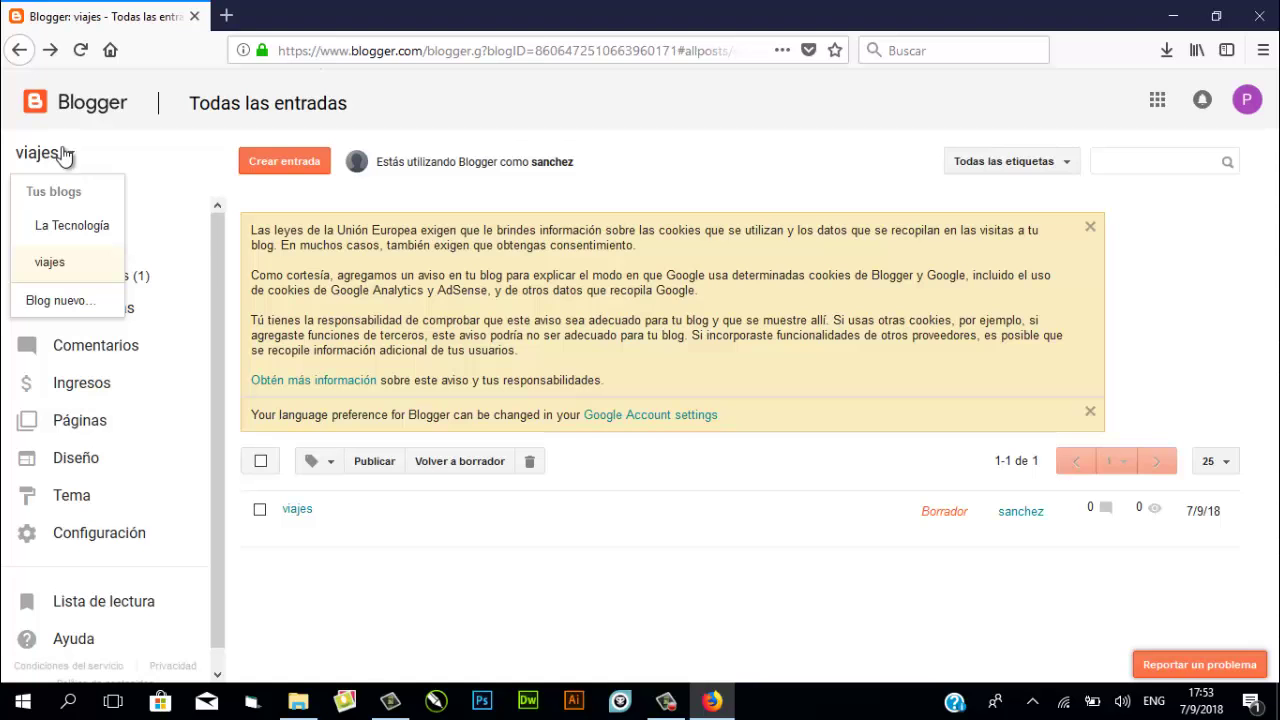
click(68, 228)
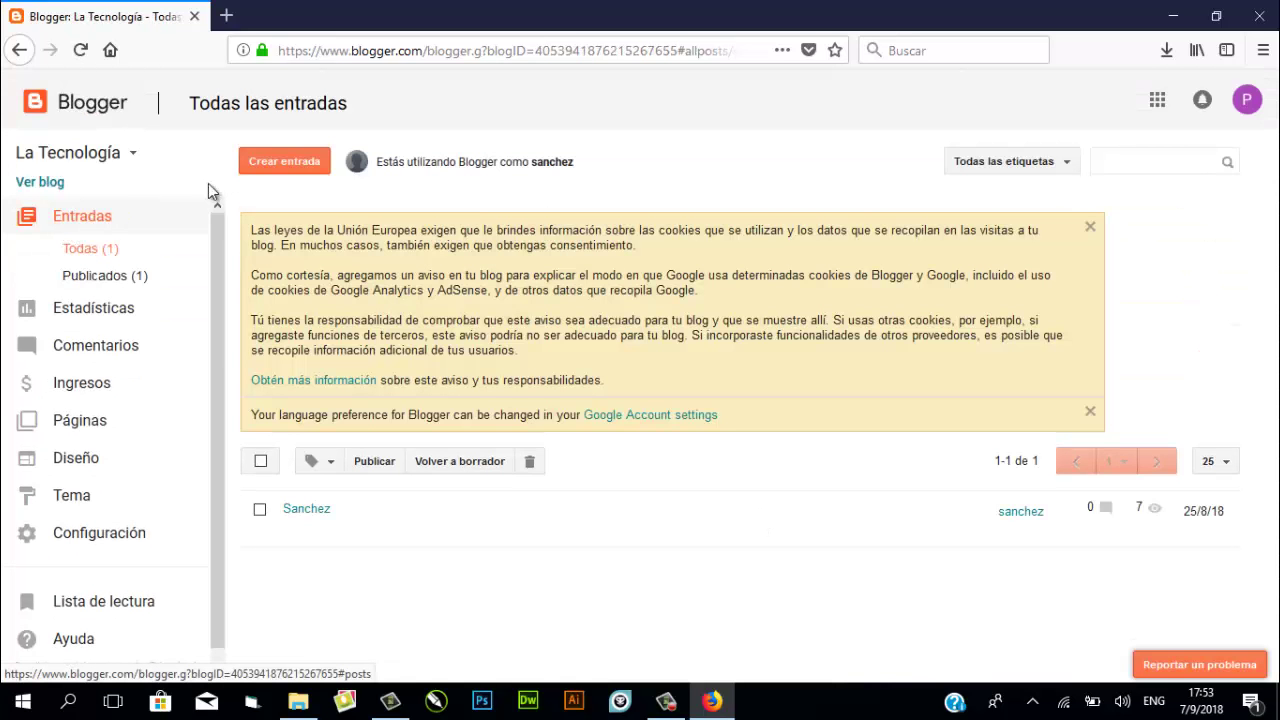
click(278, 166)
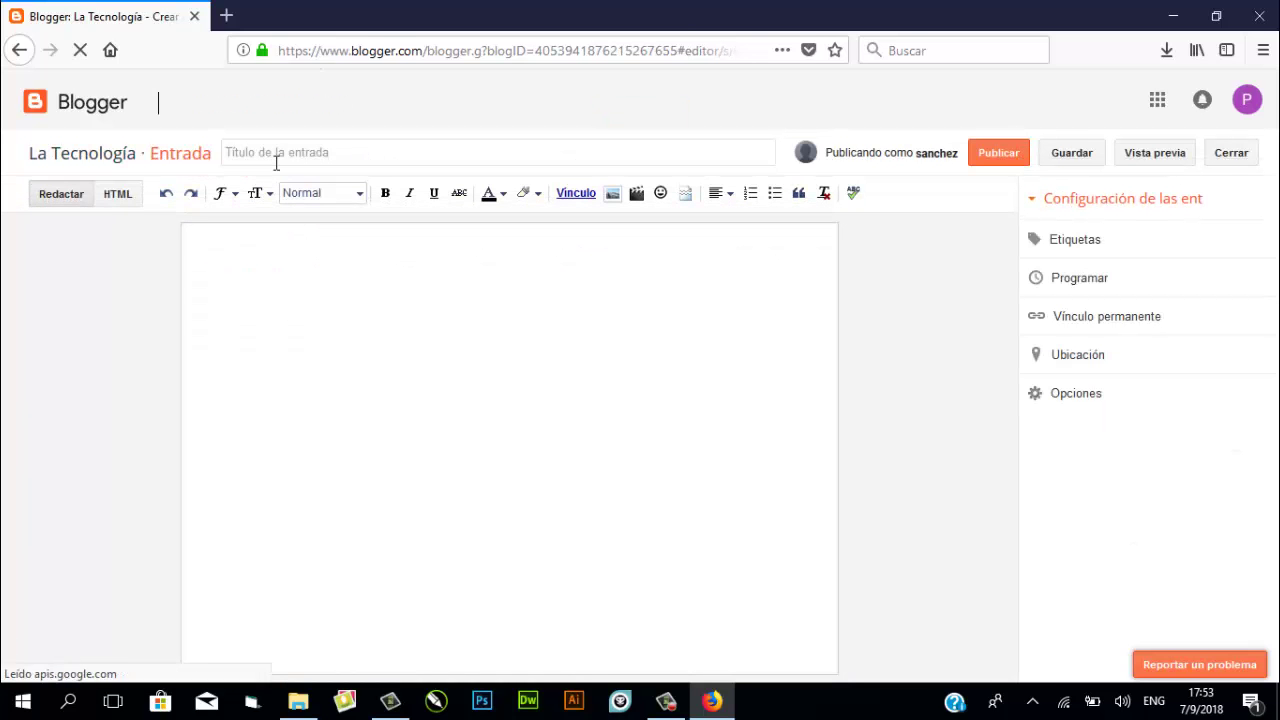
click(8, 51)
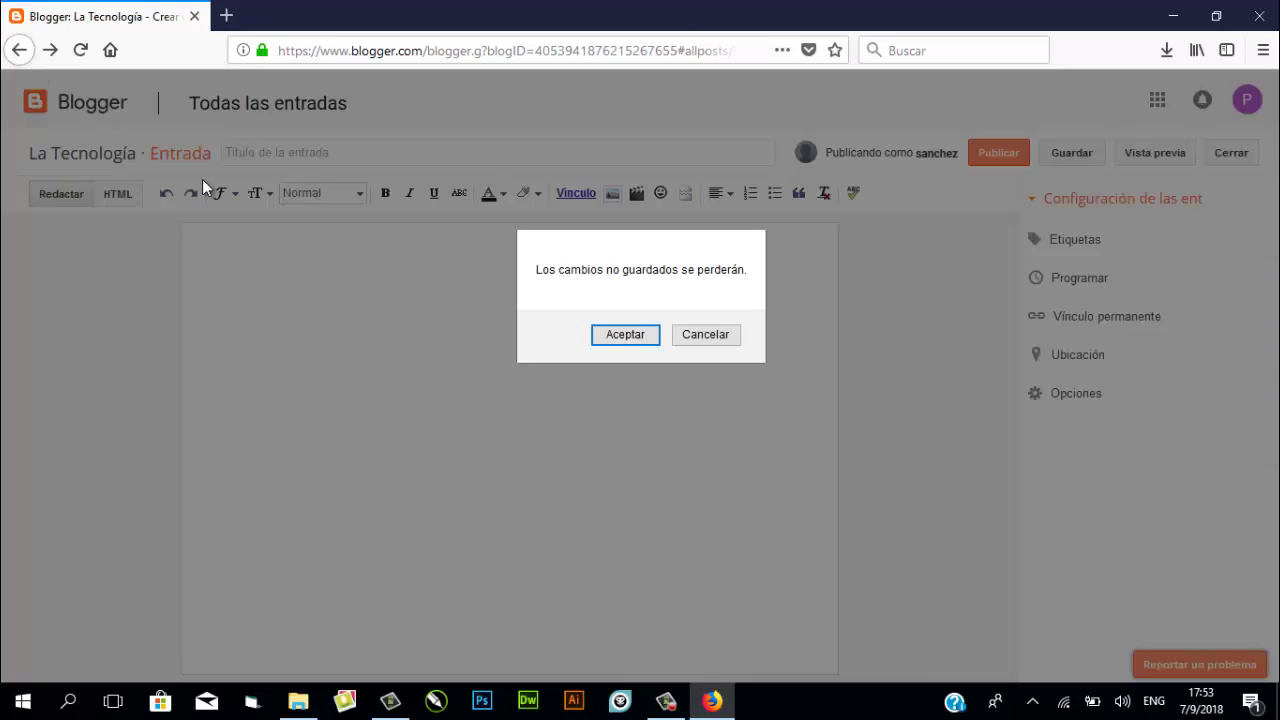
click(716, 343)
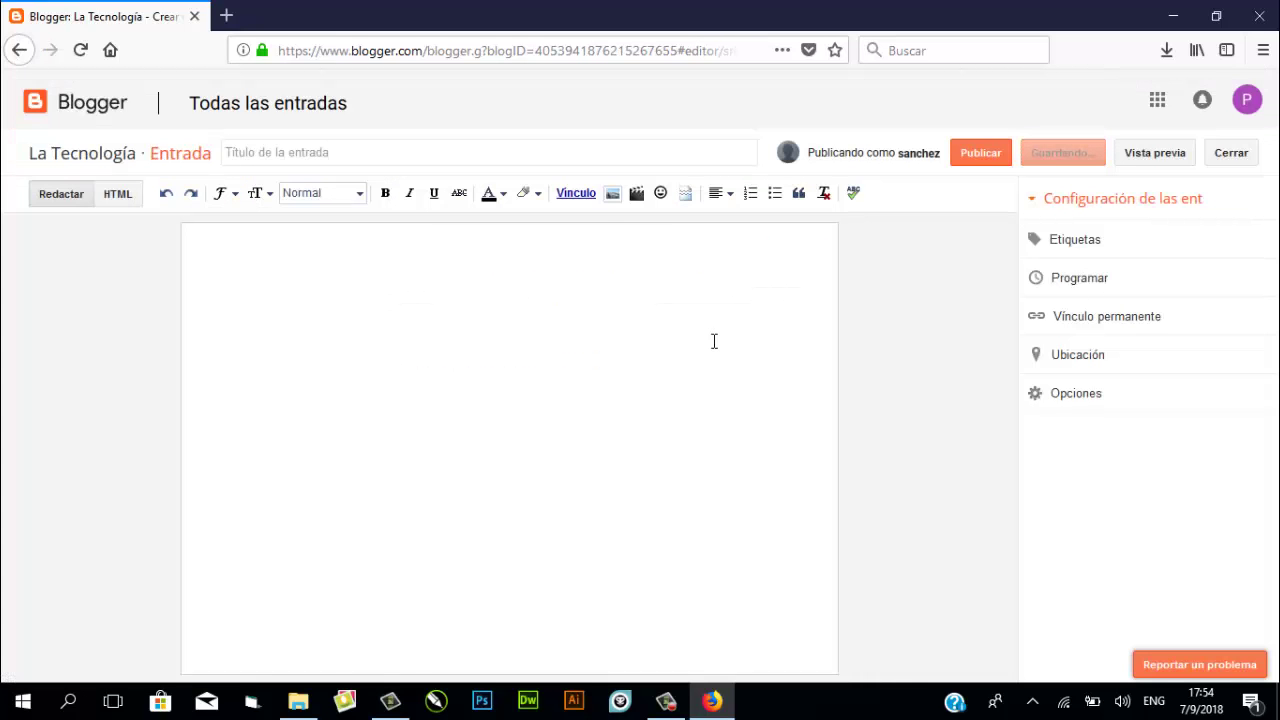
click(22, 51)
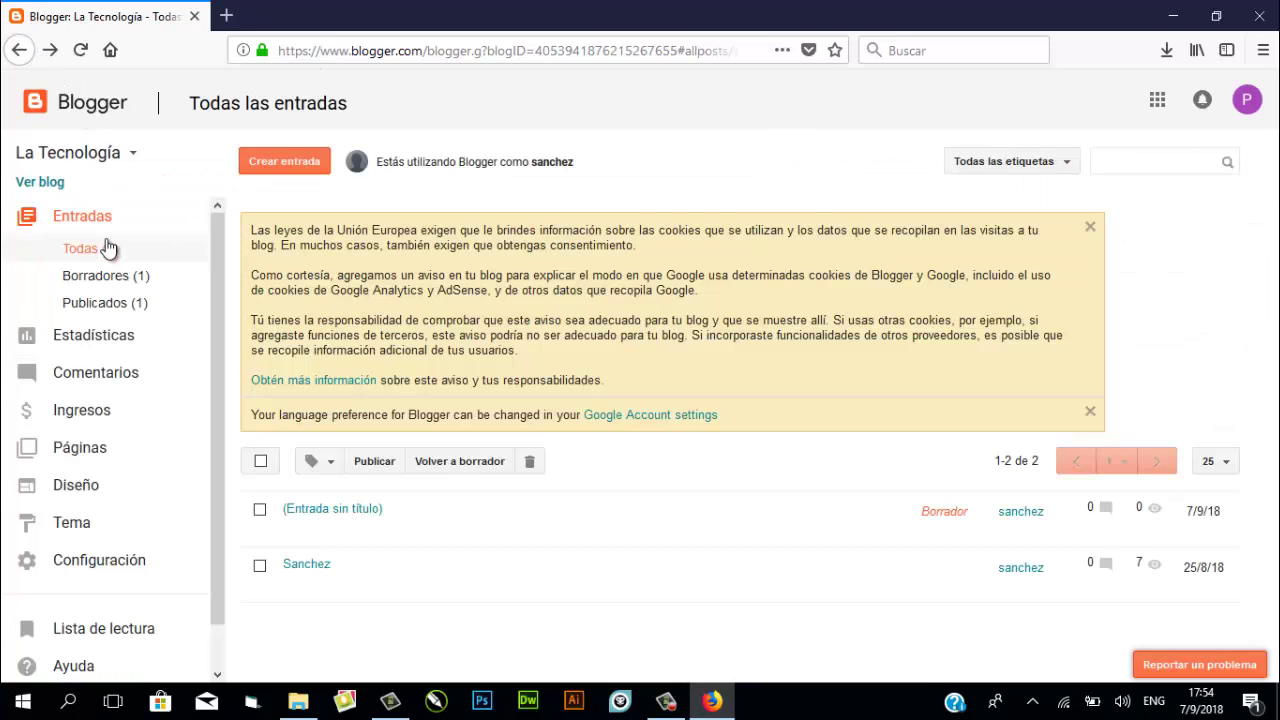
Step: Review La Tecnología's draft and published entries, and view the published entry's live page before closing it
click(105, 278)
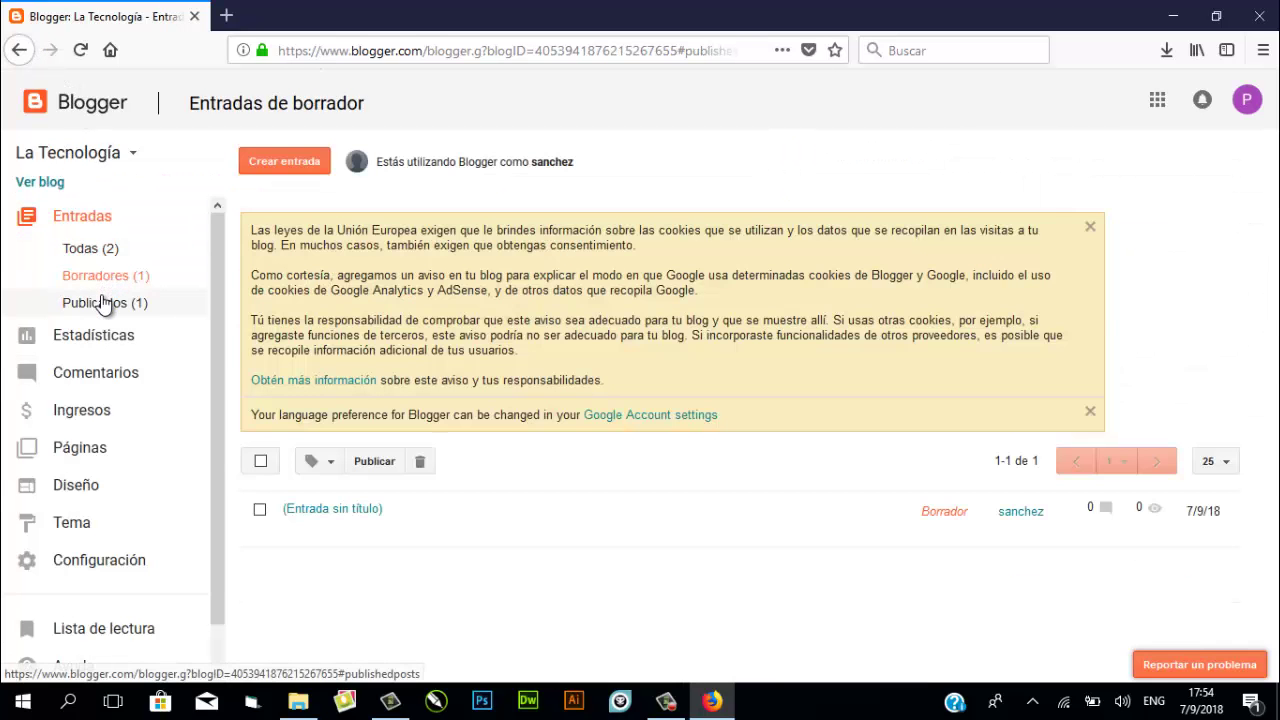
click(103, 301)
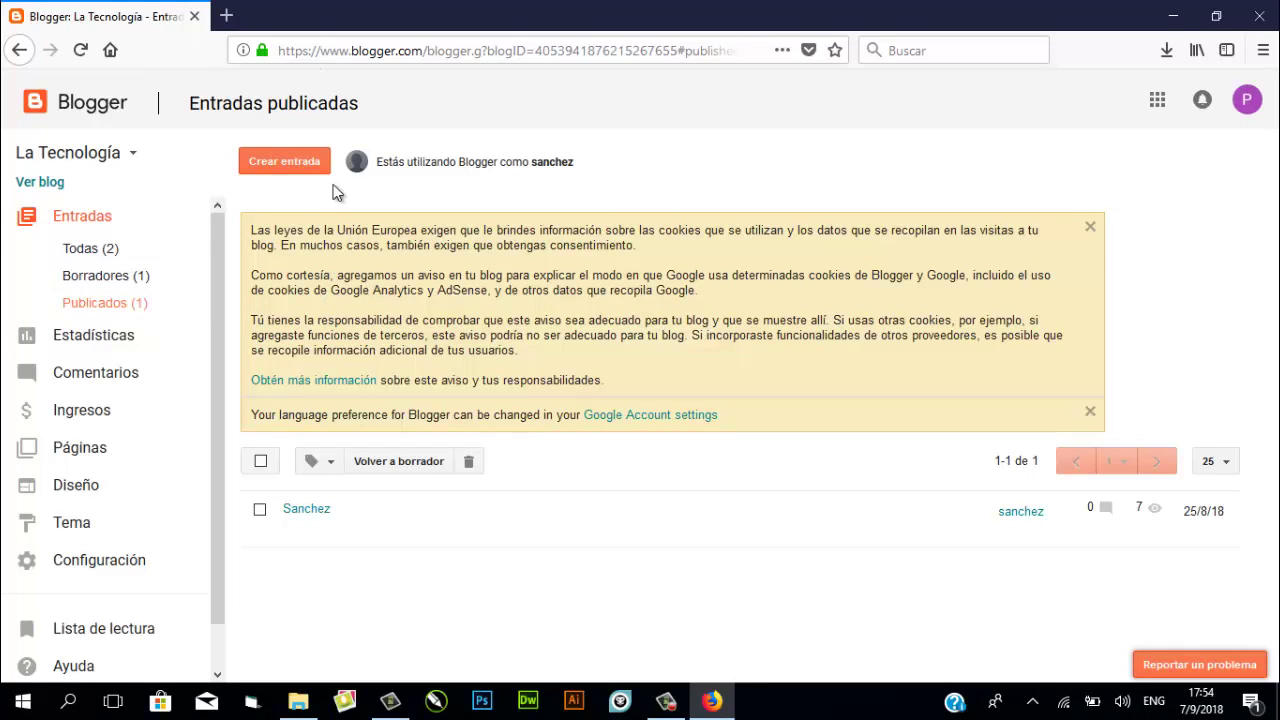
mouse_move(891, 529)
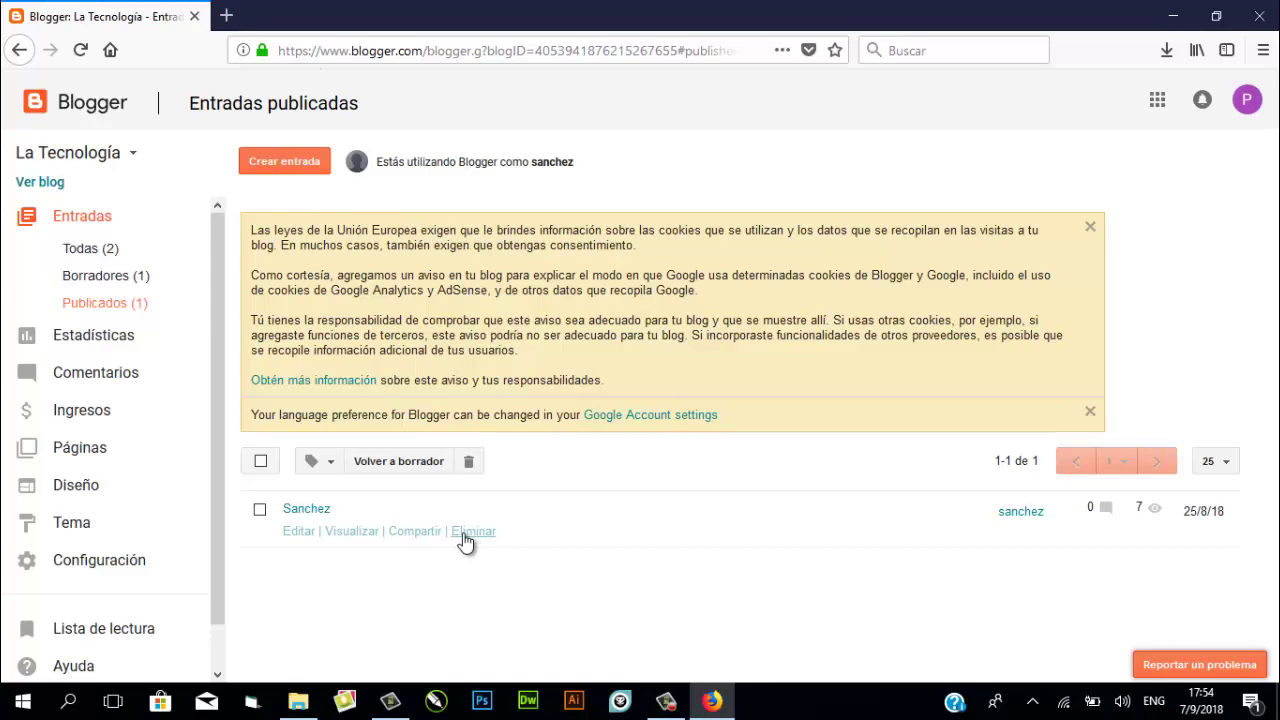
click(351, 531)
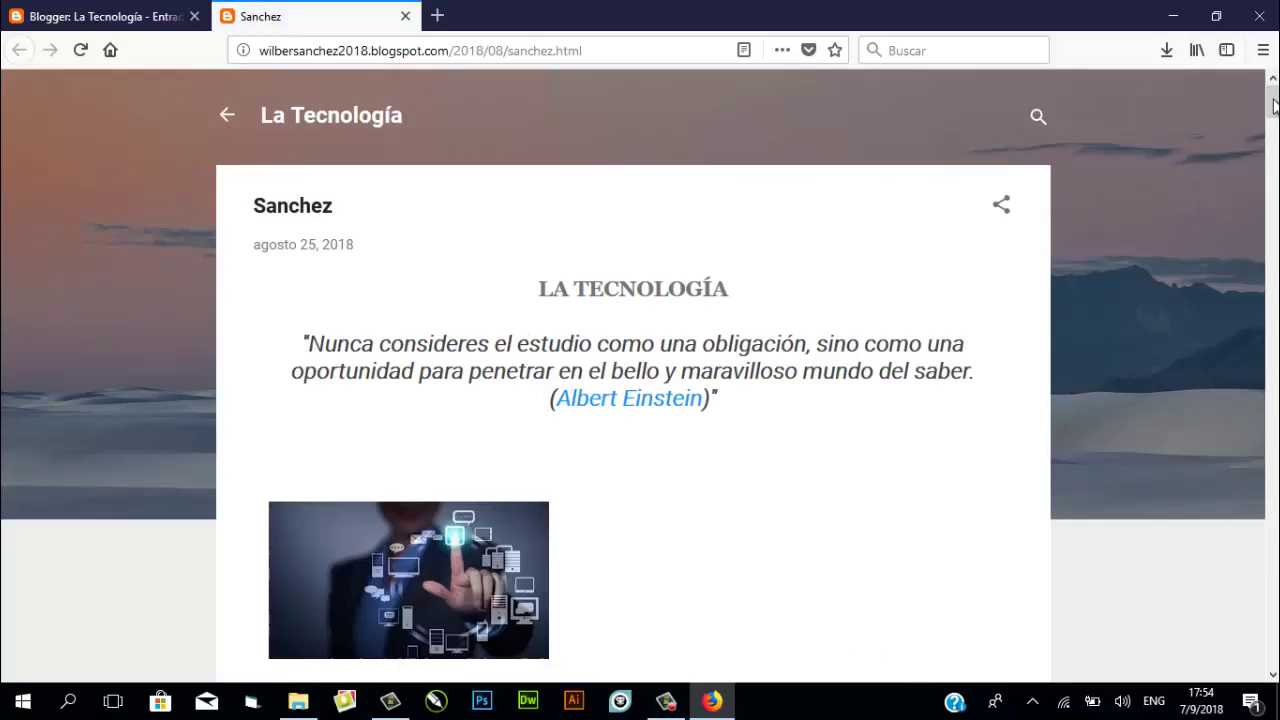
mouse_move(1275, 107)
mouse_down()
mouse_move(1276, 400)
mouse_move(1276, 85)
mouse_up()
click(406, 16)
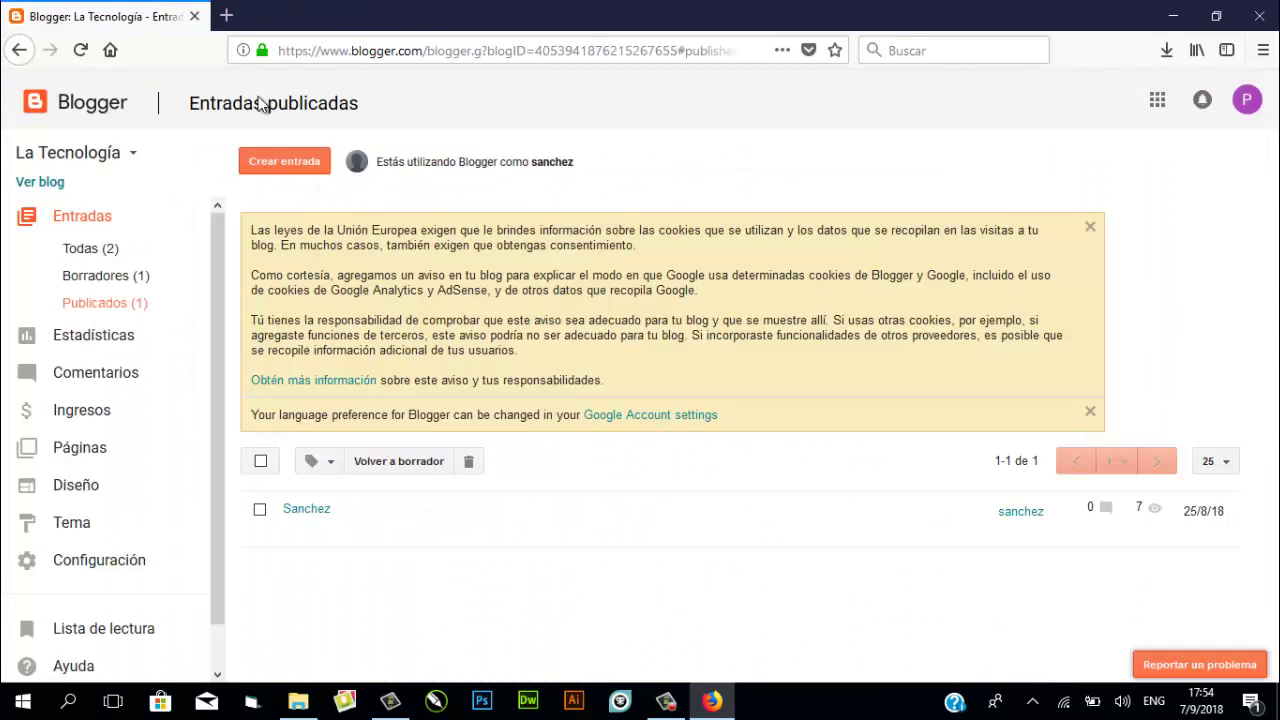
Step: Switch from the La Tecnología blog back to the viajes blog
click(130, 156)
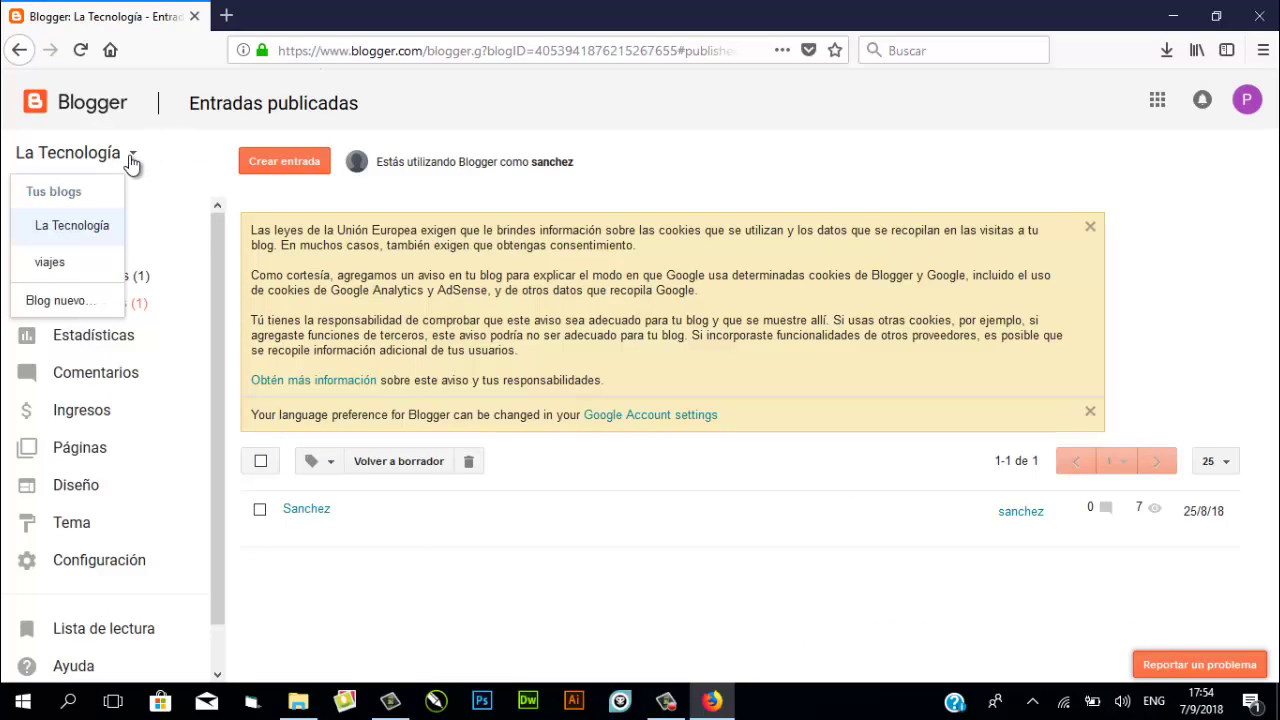
click(58, 262)
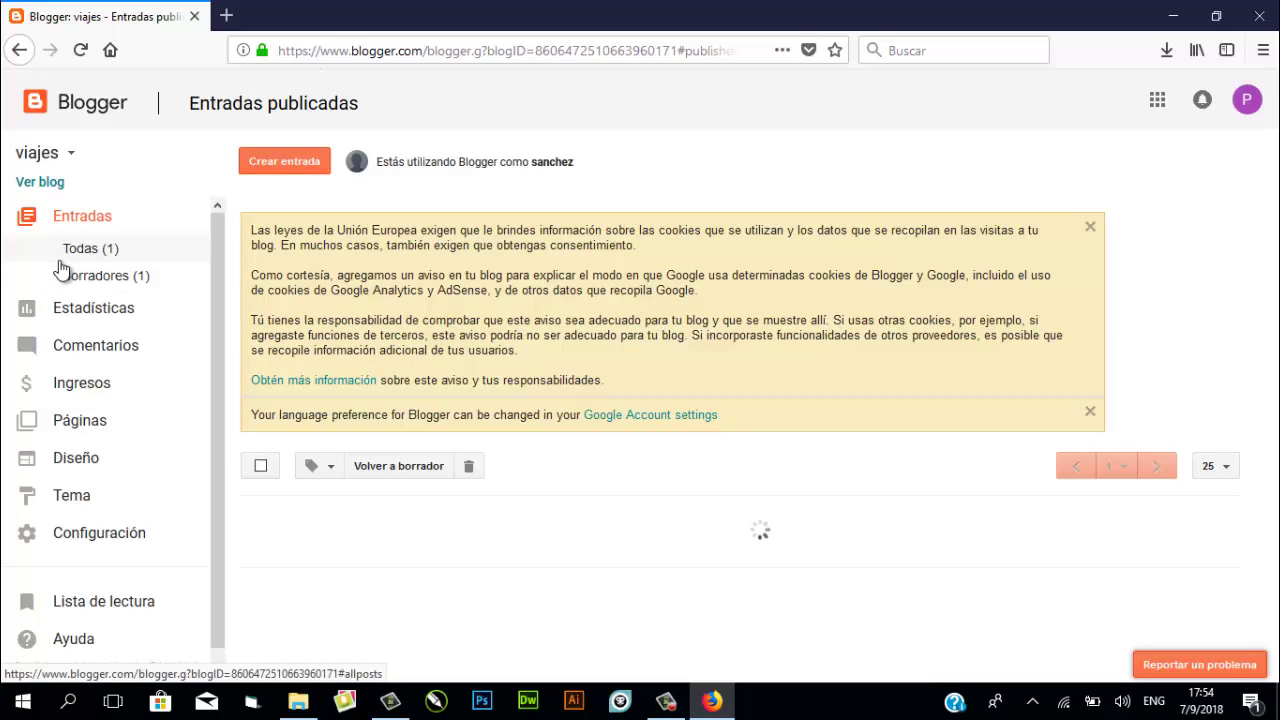
click(666, 702)
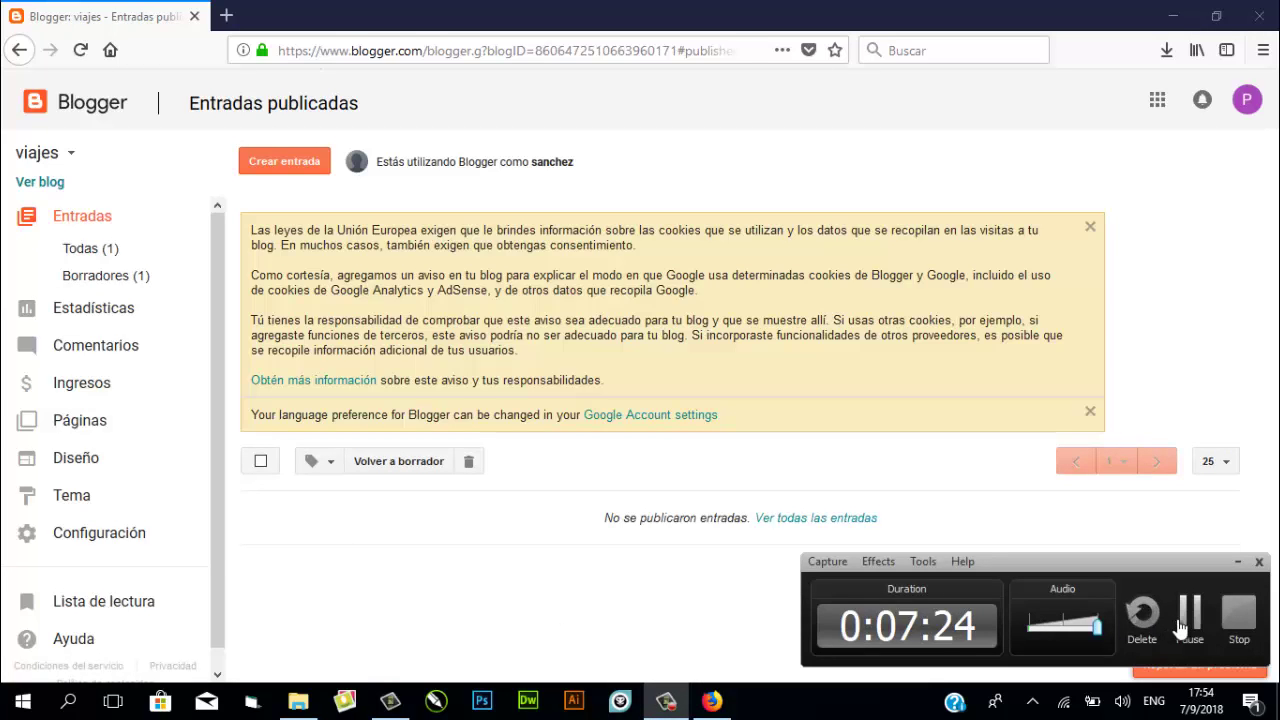
click(1186, 614)
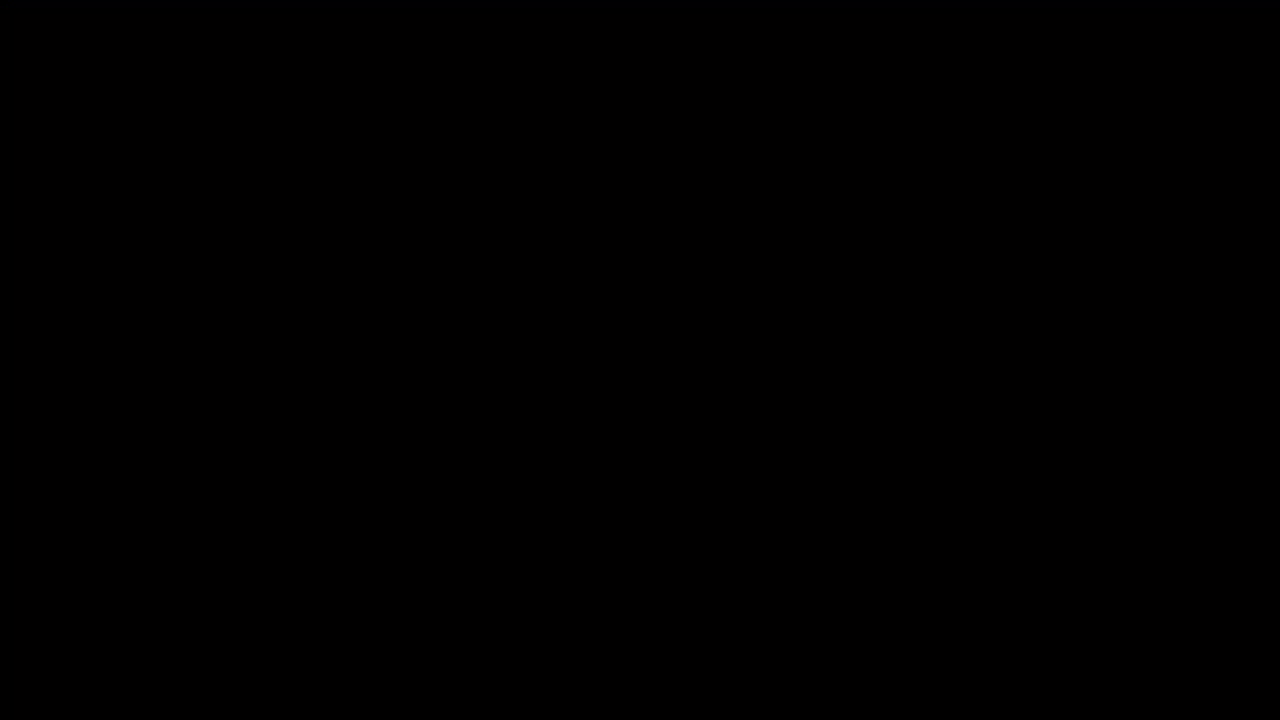